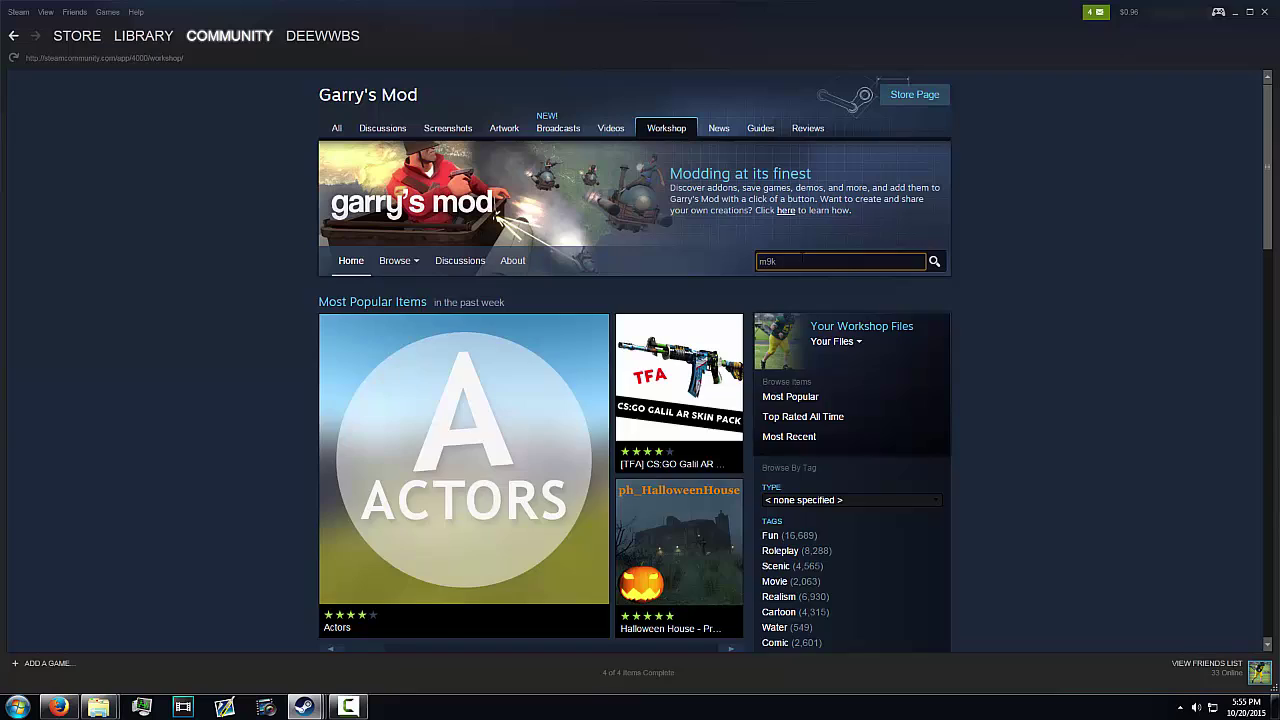
Step: Search the Garry's Mod Workshop for m9k and filter the results to the Weapon type
key("Return")
left_click(793, 530)
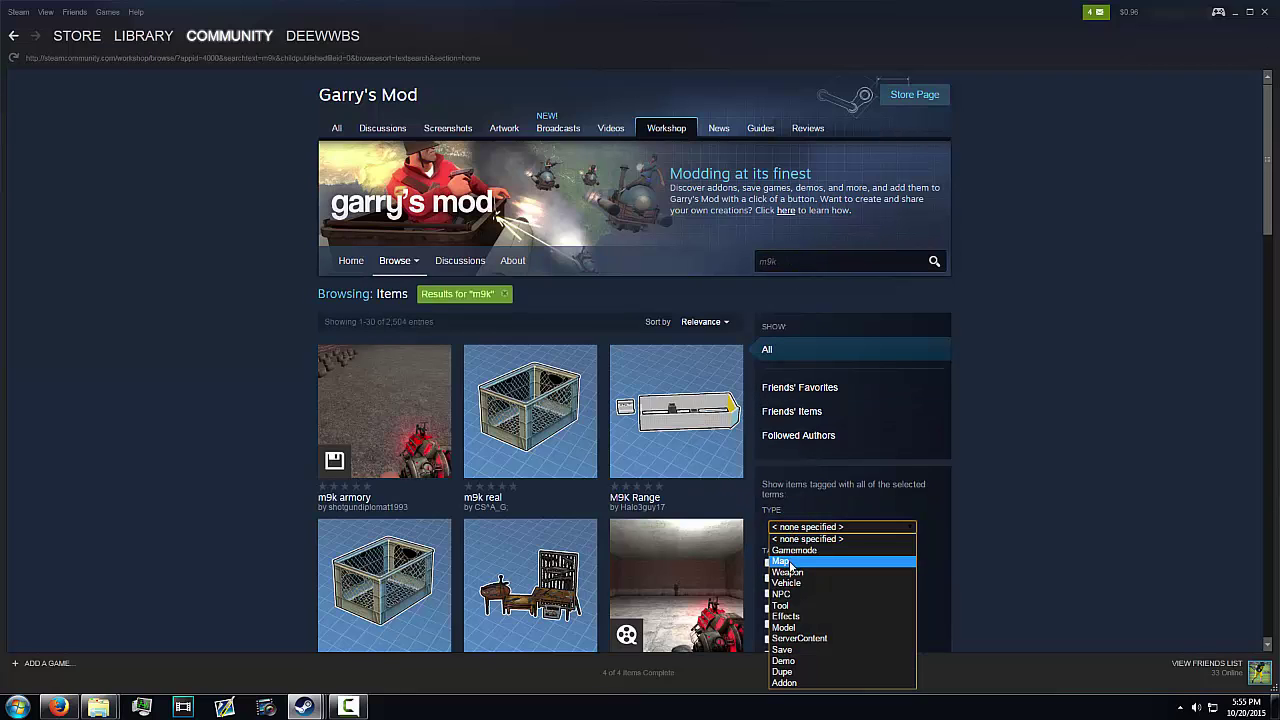
left_click(792, 572)
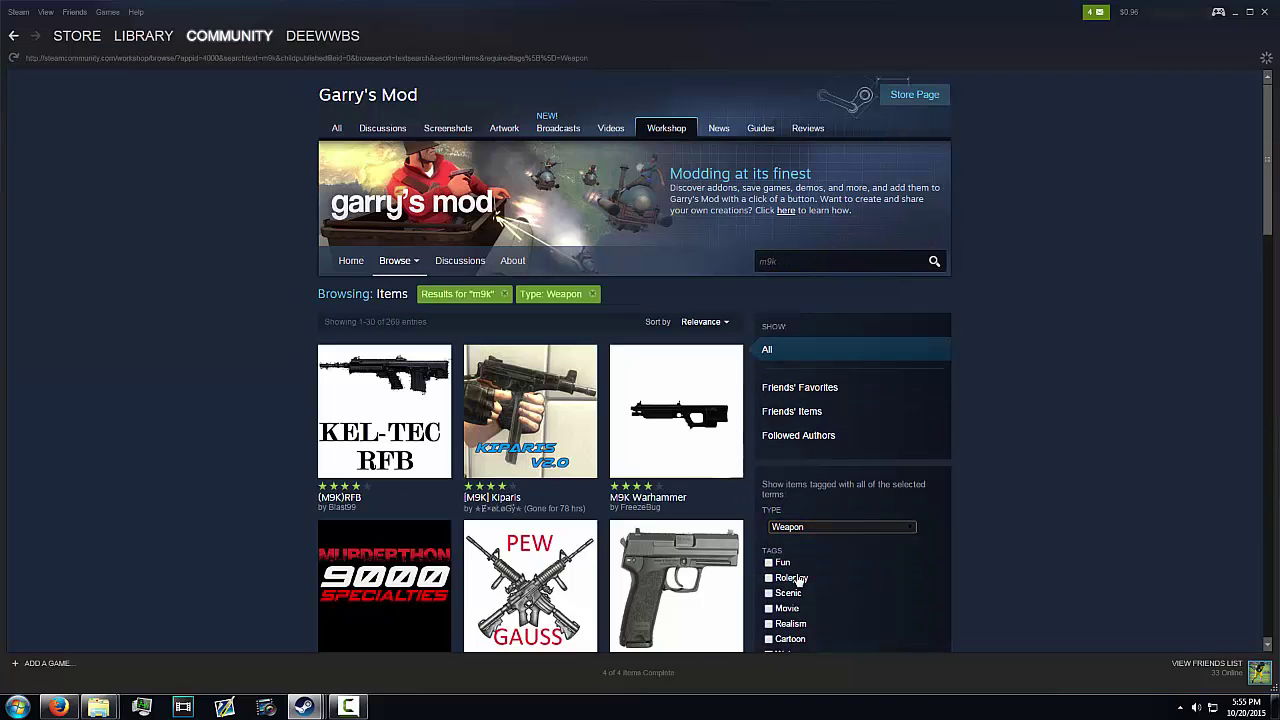
Step: Open the Workshop items page of the author of M9K Specialties from the search results
scroll(1268, 133, "down", 1)
scroll(1268, 133, "down", 1)
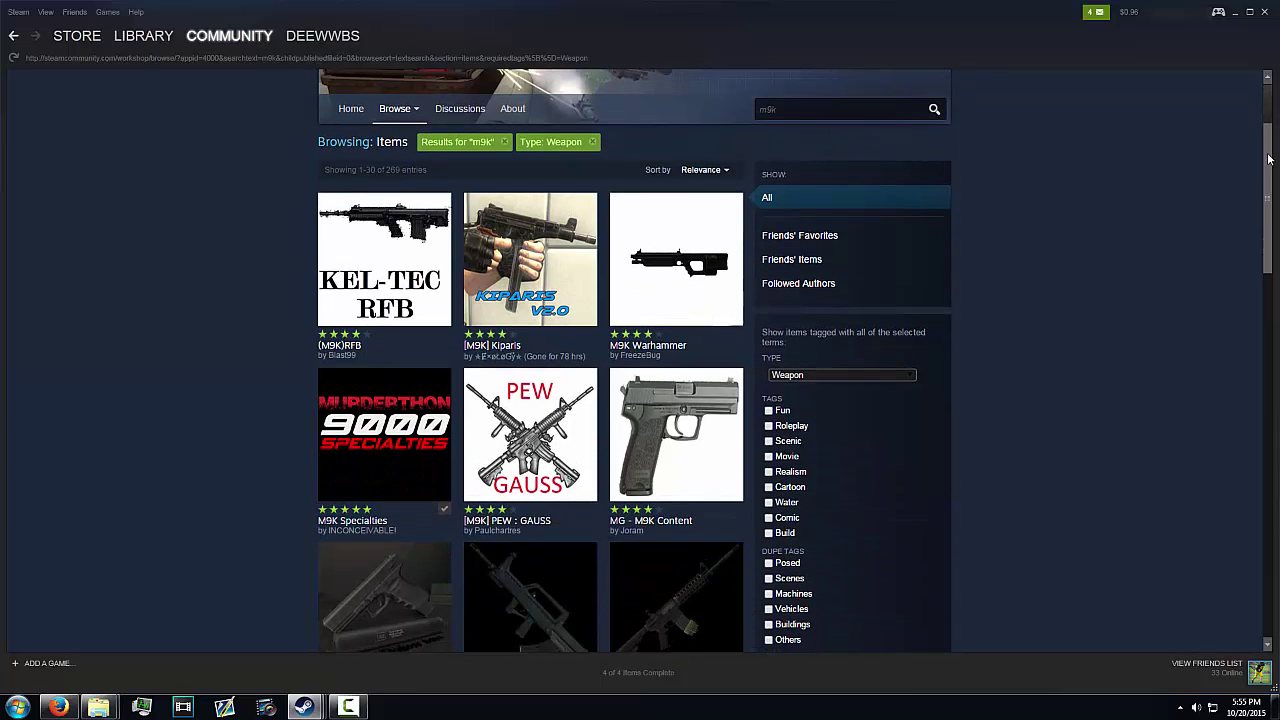
left_click(375, 532)
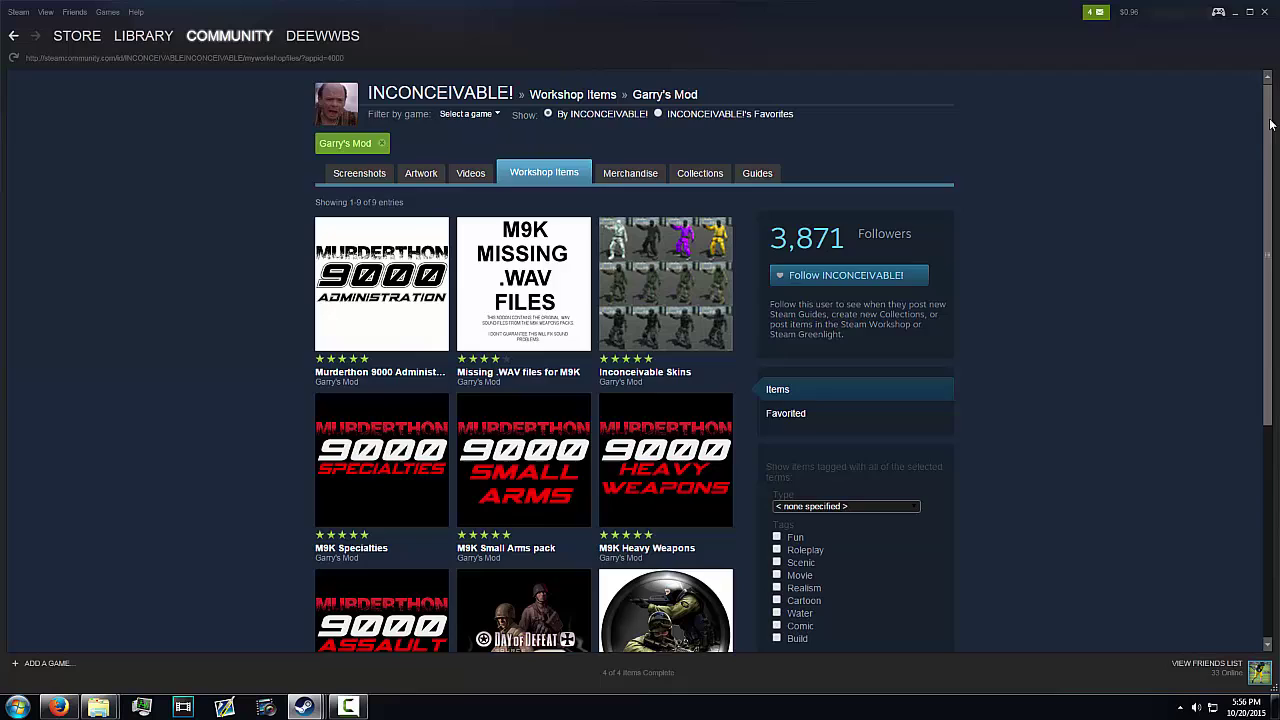
Step: Subscribe to the M9K Specialties, Small Arms pack, Heavy Weapons and Assault Rifles addons
scroll(1270, 124, "down", 2)
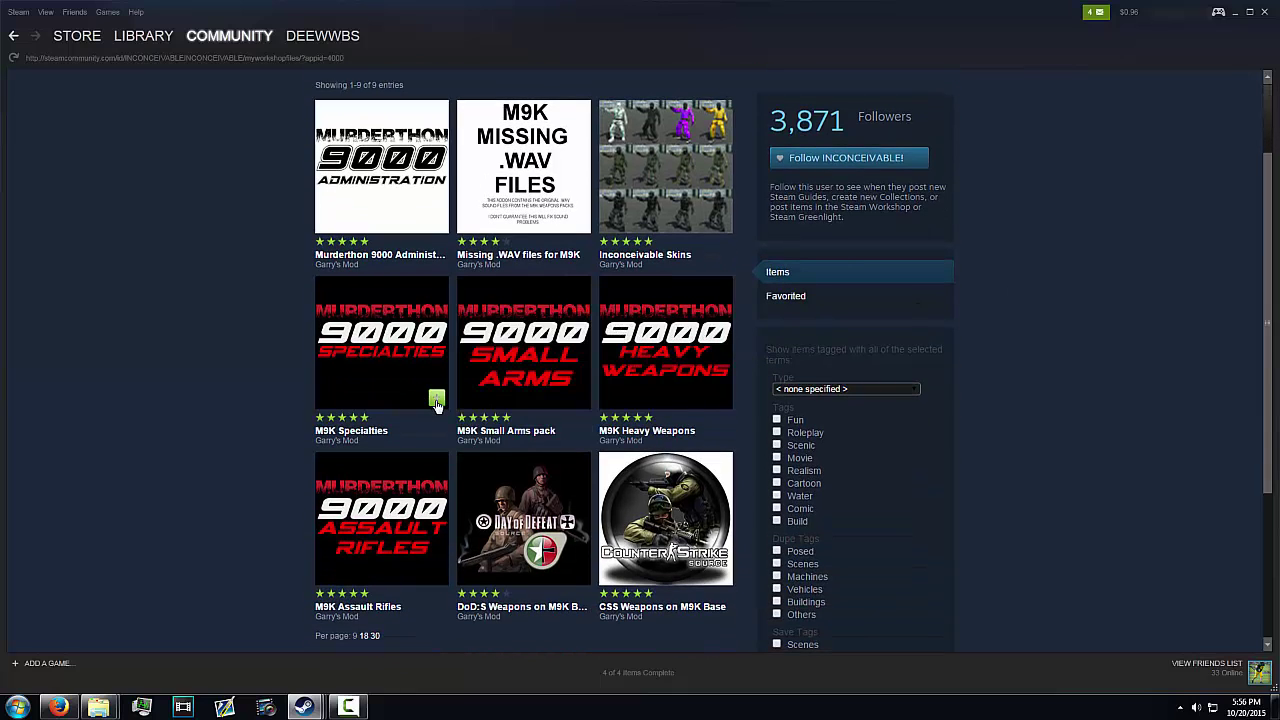
left_click(437, 402)
left_click(580, 400)
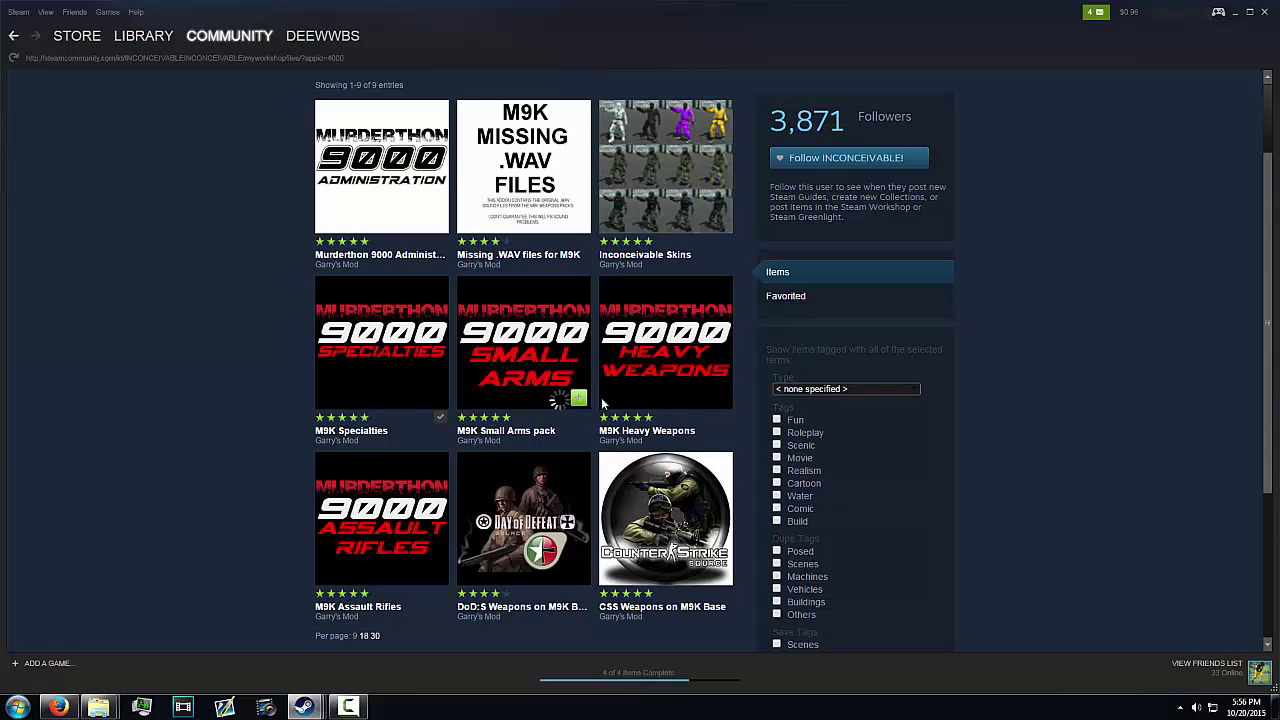
left_click(725, 404)
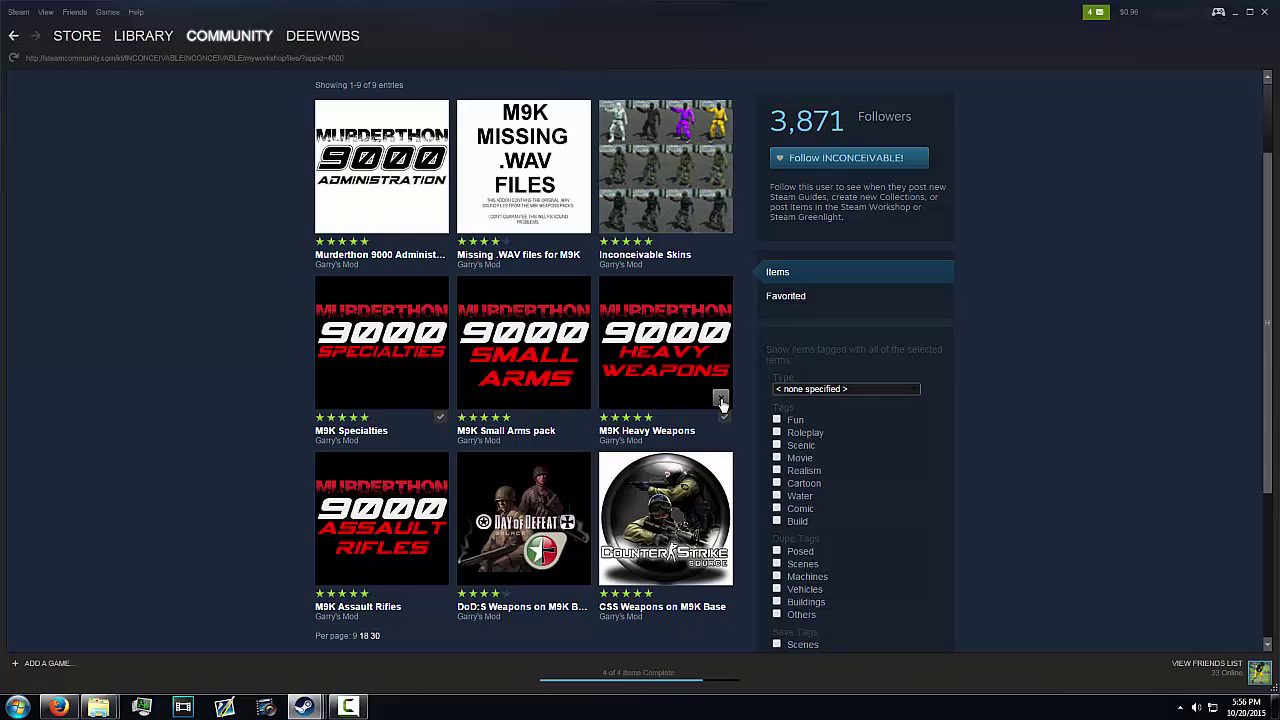
left_click(437, 577)
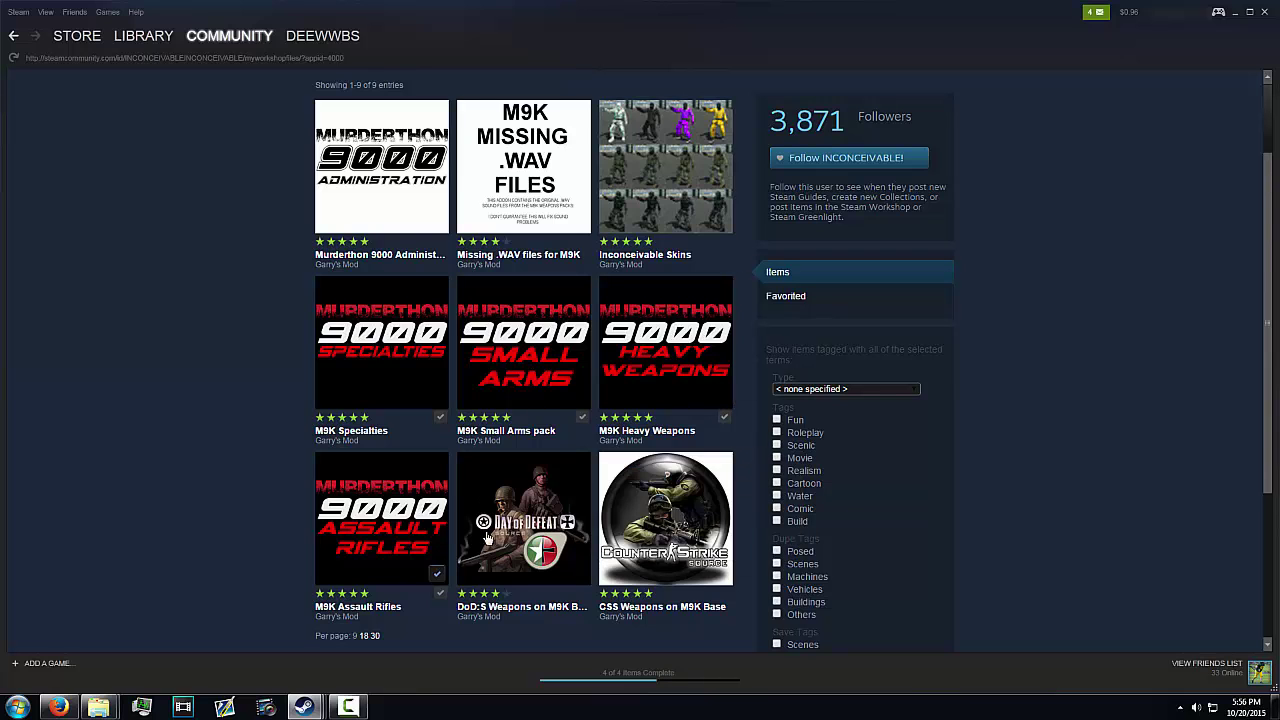
Step: Preview the descriptions of Missing .WAV files for M9K and Inconceivable Skins, and return to the weapon search results
scroll(1007, 402, "down", 1)
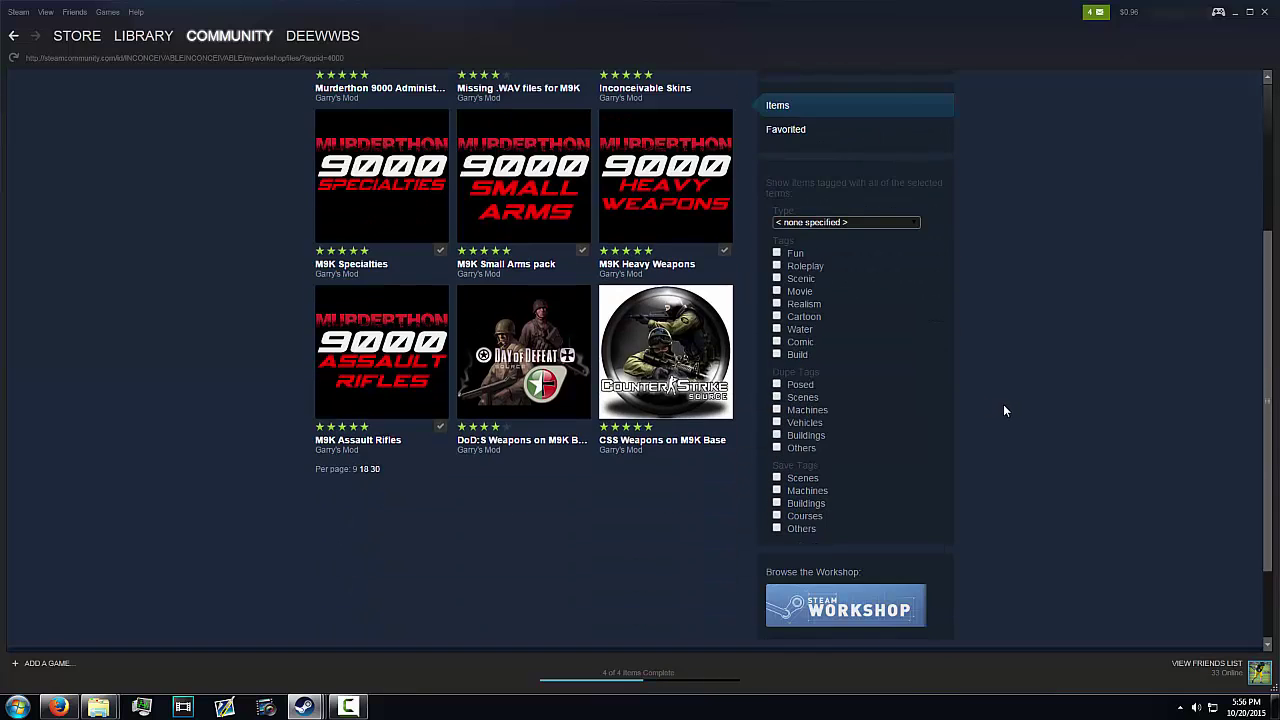
scroll(1003, 404, "up", 2)
mouse_move(528, 230)
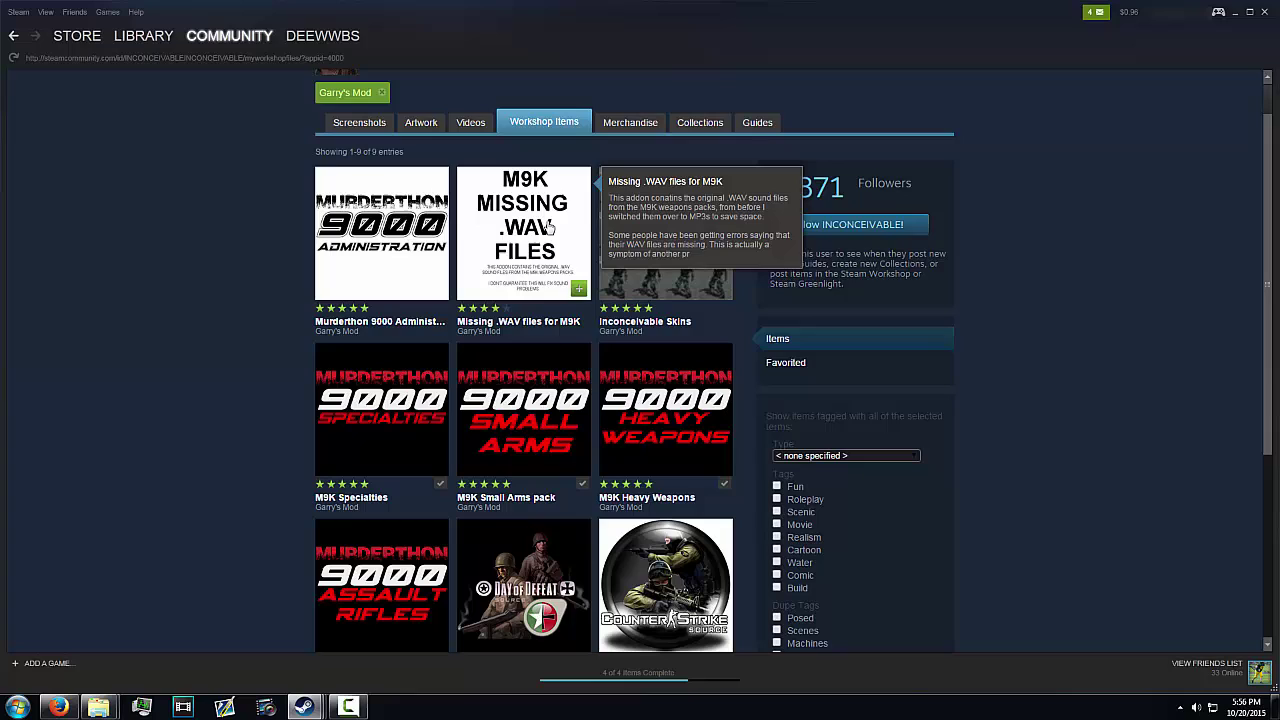
mouse_move(691, 298)
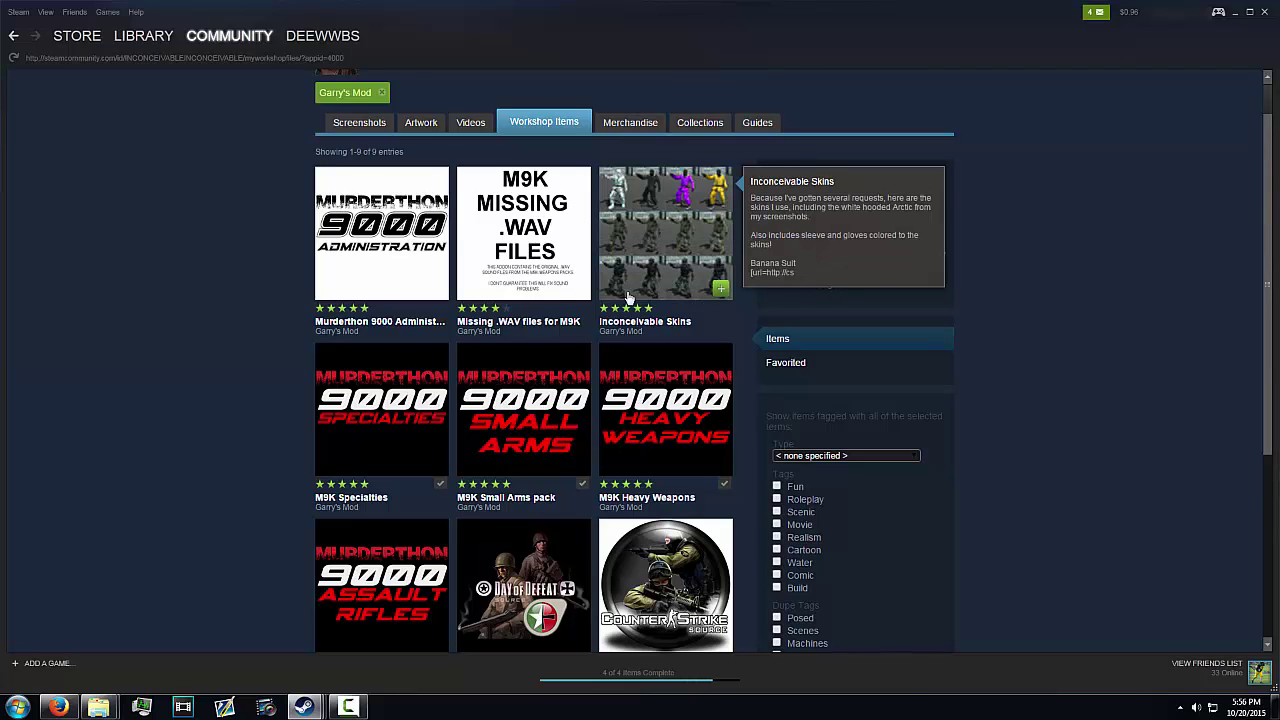
mouse_move(544, 262)
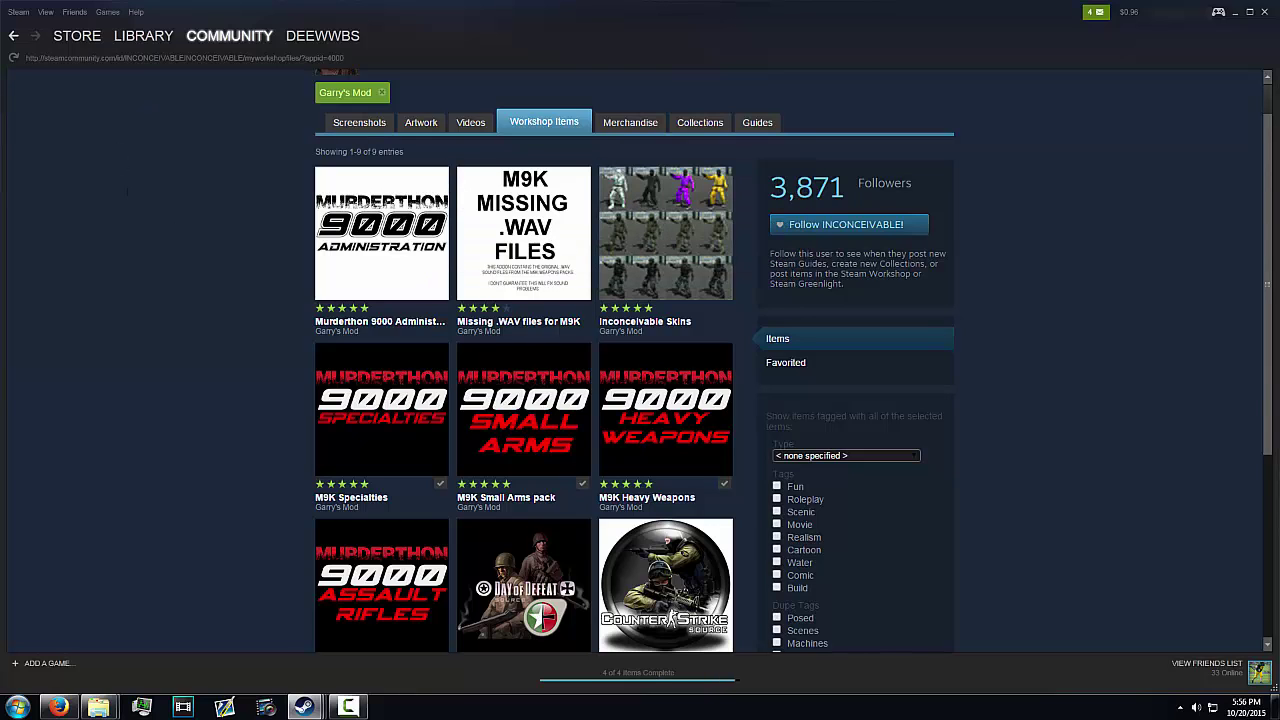
left_click(13, 36)
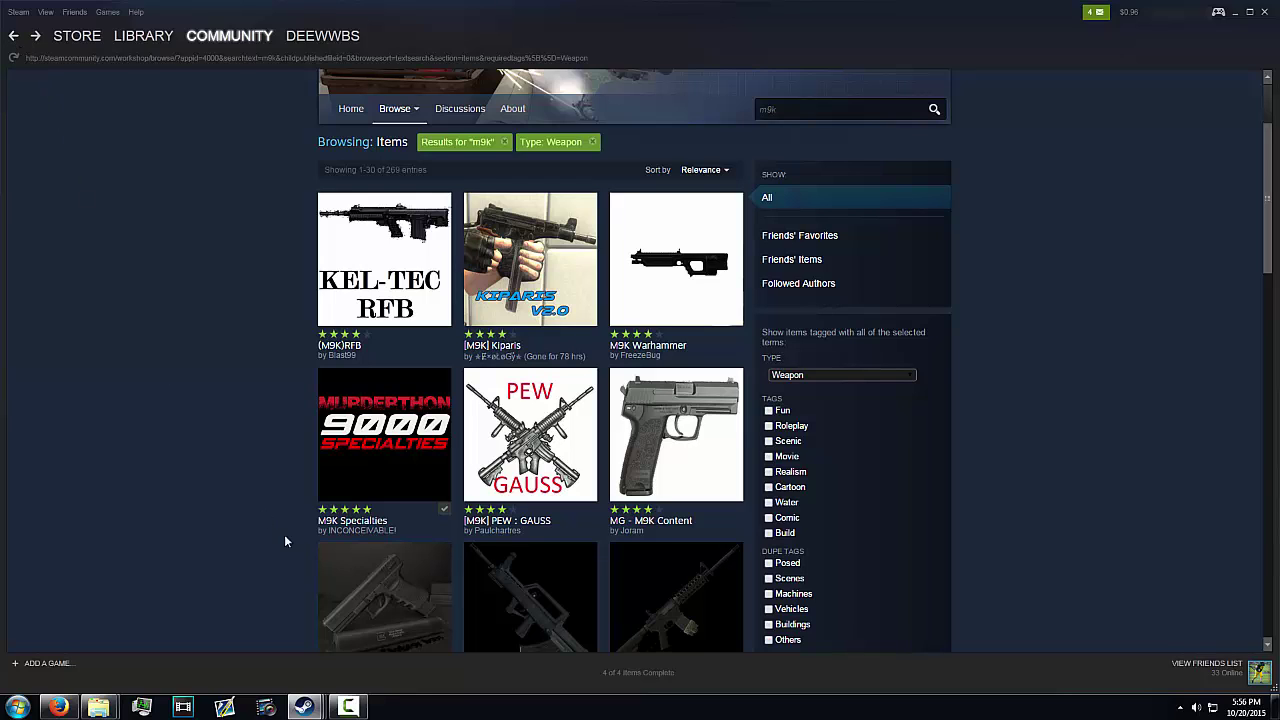
Step: Switch to the GarrysMod folder in Windows Explorer and open its garrysmod\addons subfolder
mouse_move(98, 707)
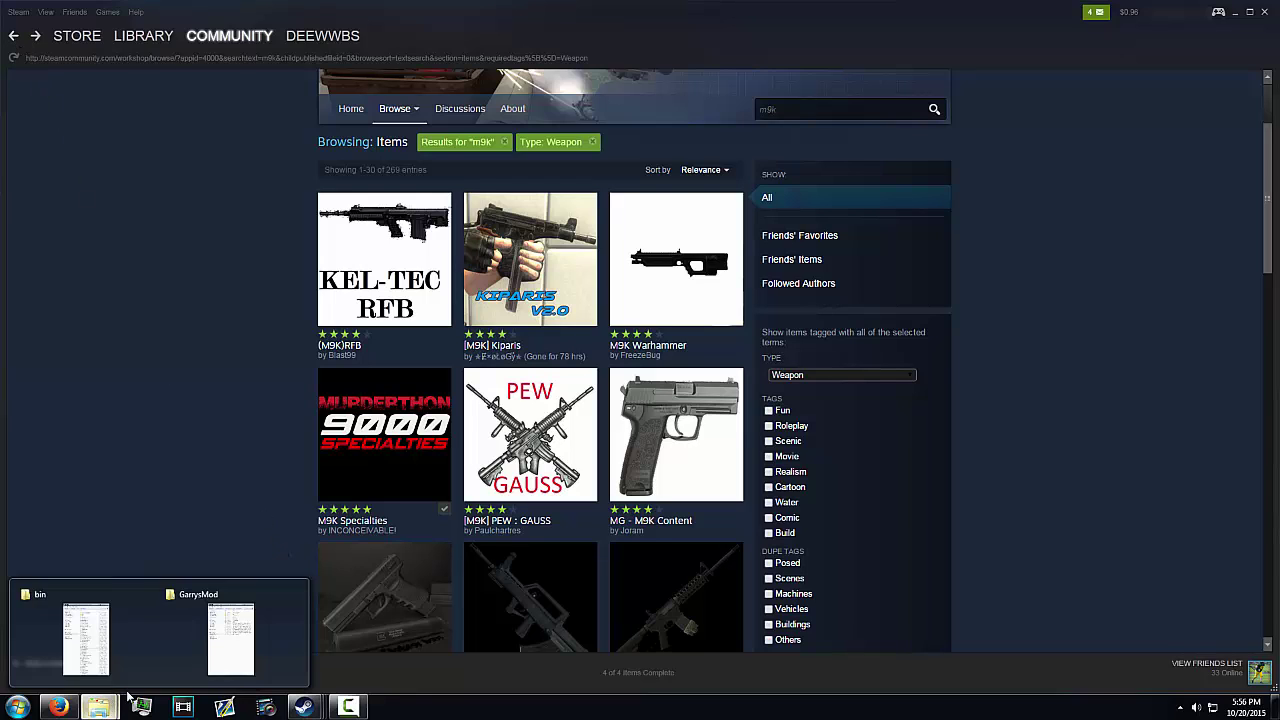
left_click(233, 645)
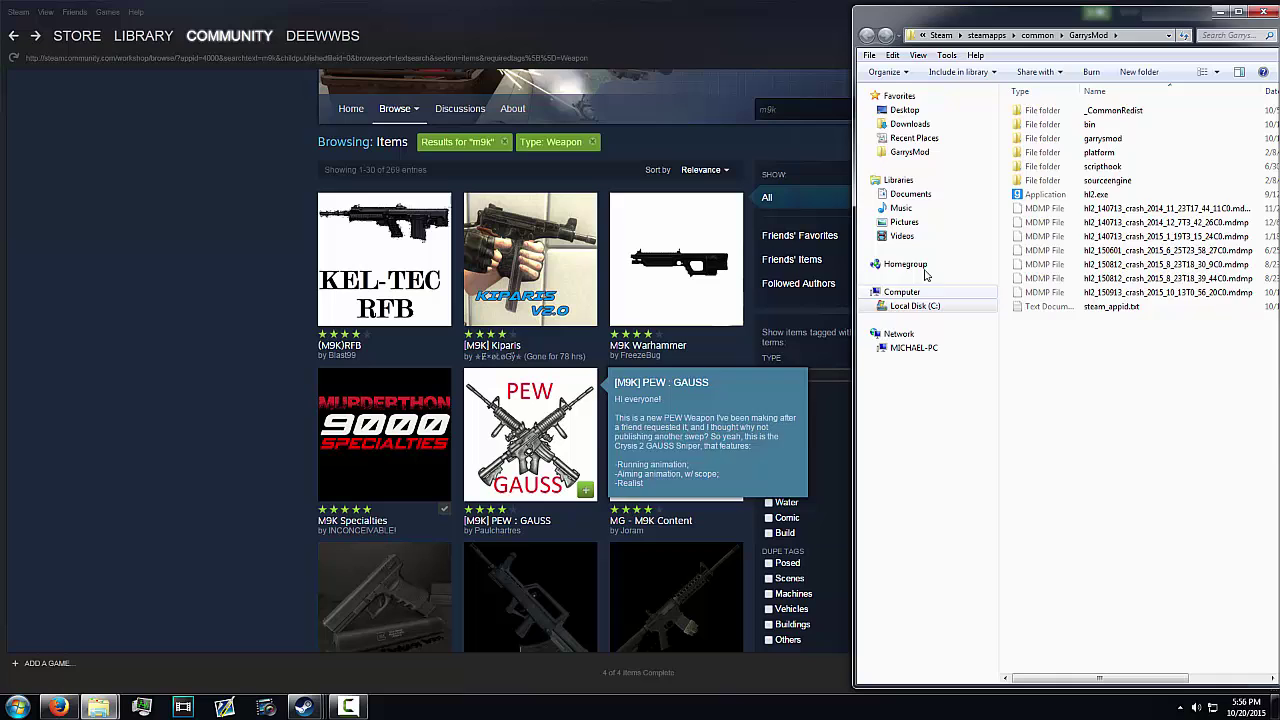
double_click(1103, 138)
double_click(1066, 111)
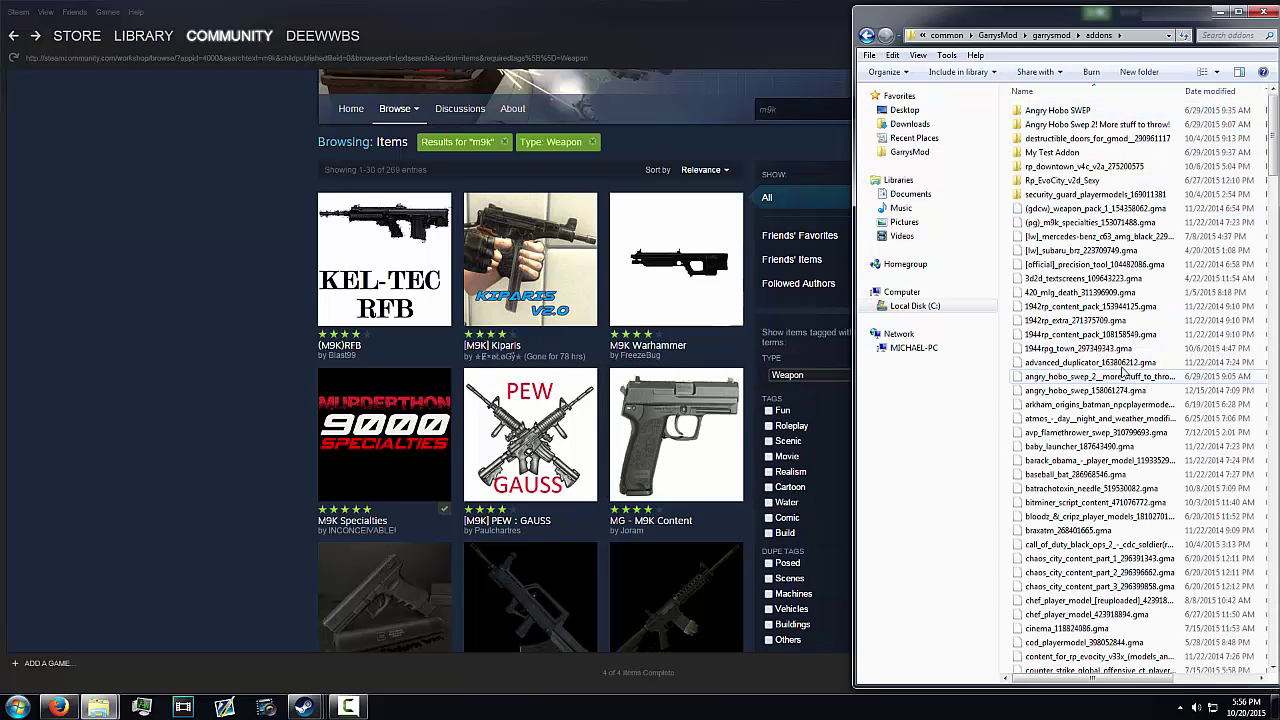
Step: Bring up the GarrysMod bin folder beside the addons folder and select gmad.exe
mouse_move(100, 707)
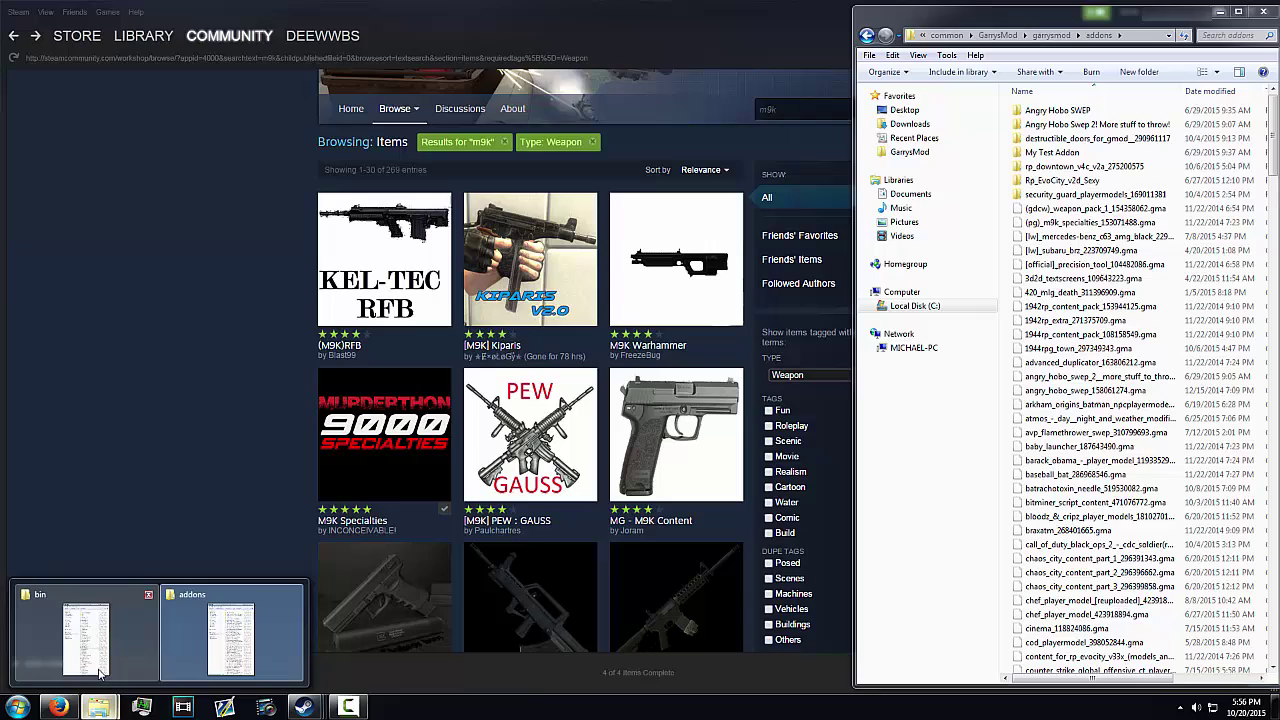
left_click(95, 663)
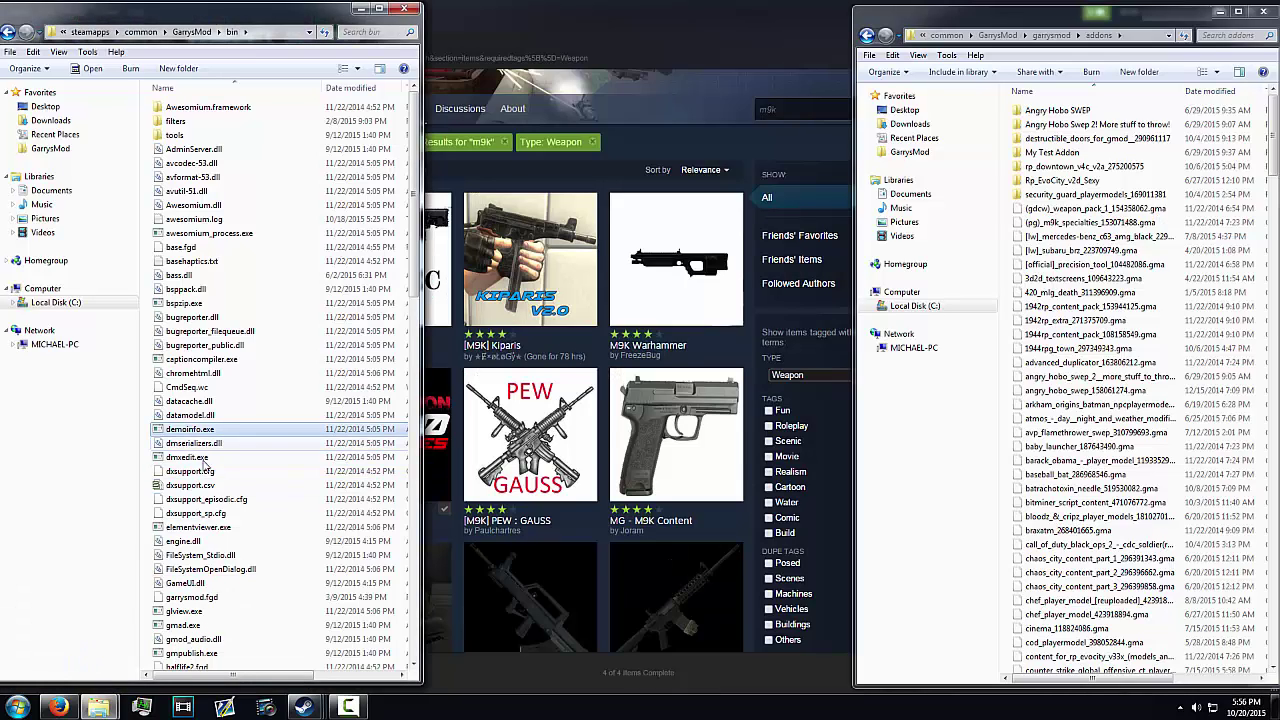
left_click(213, 626)
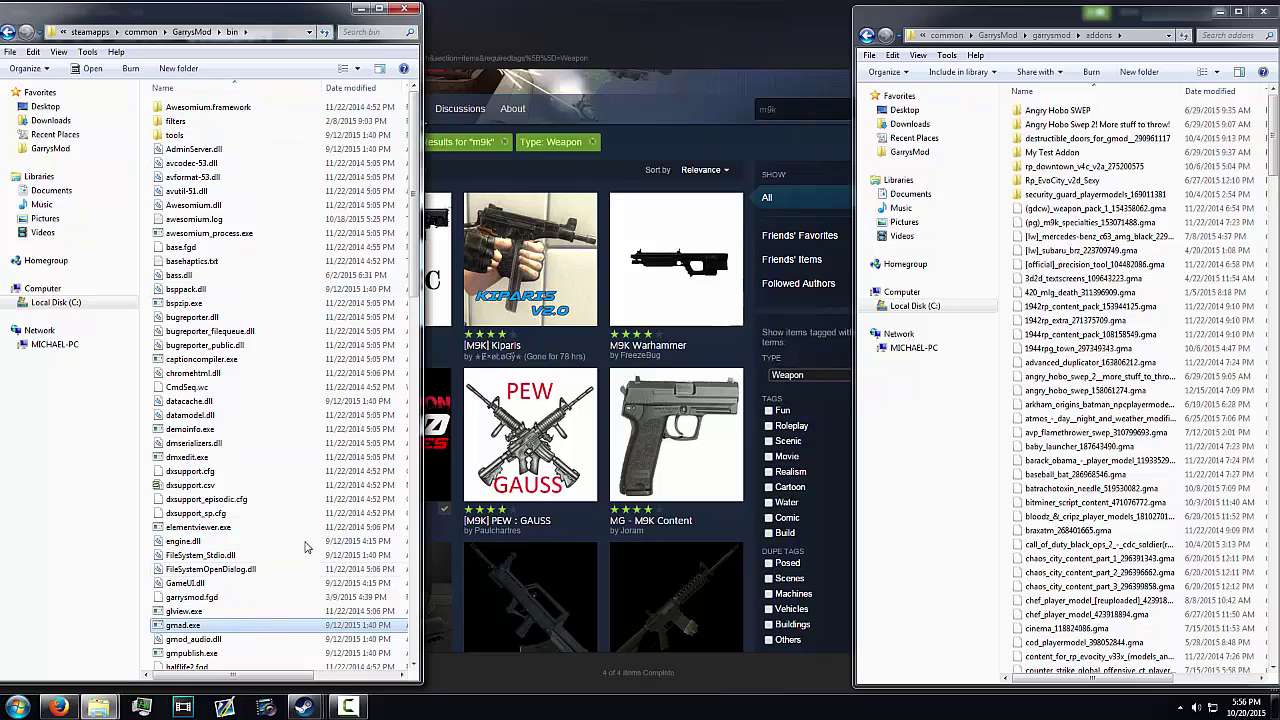
Step: Extract m9k_assault_rifles_128089118.gma from the addons folder using gmad.exe in the bin folder
left_click_drag(416, 205, 415, 160)
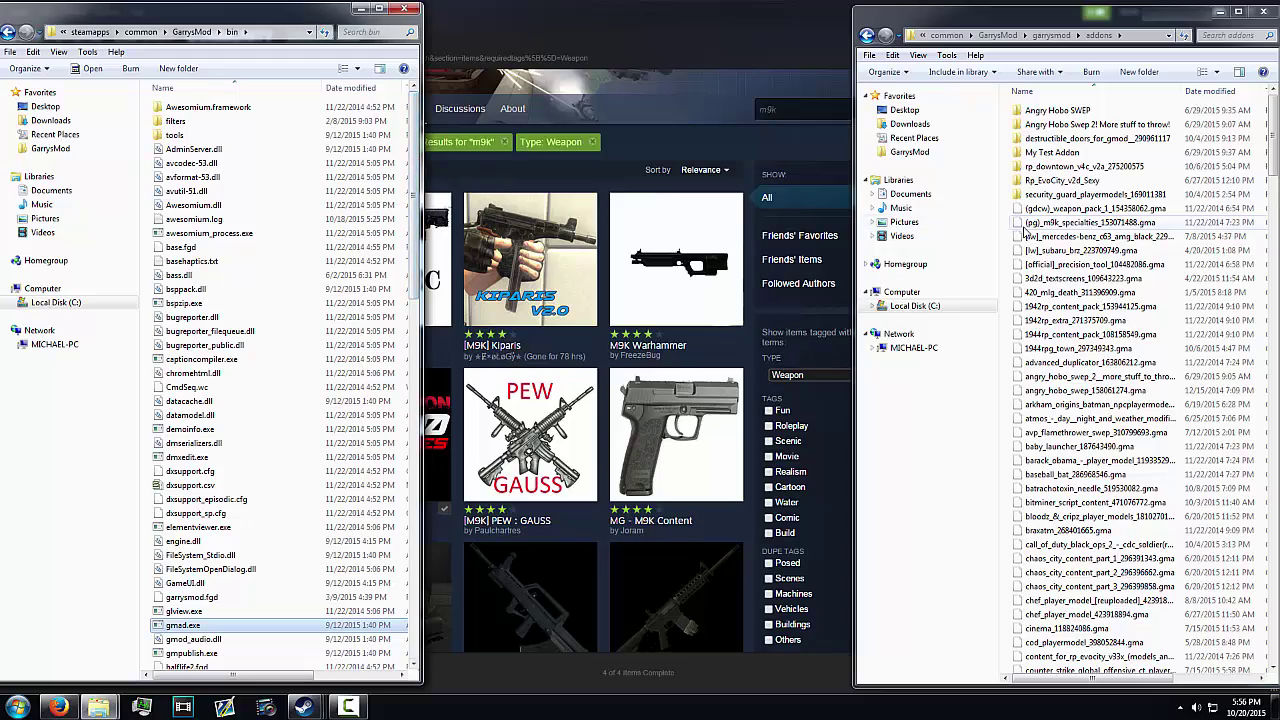
scroll(1135, 108, "down", 10)
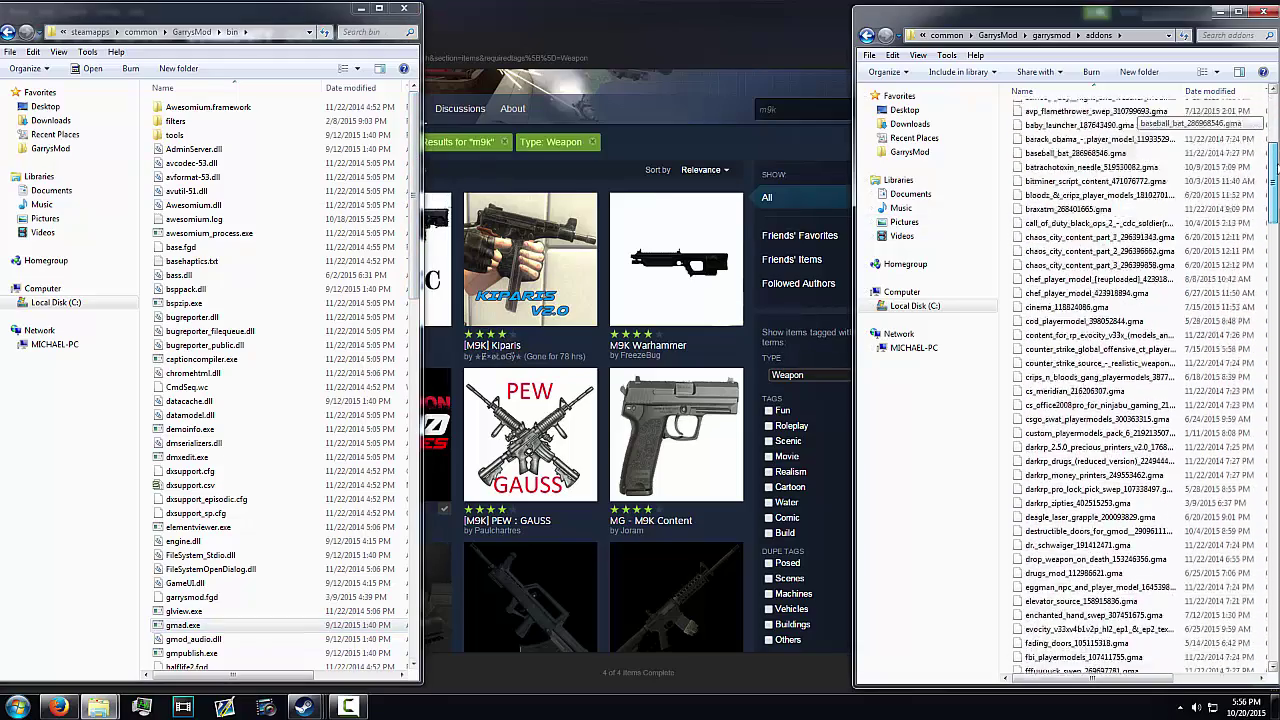
scroll(1135, 108, "down", 20)
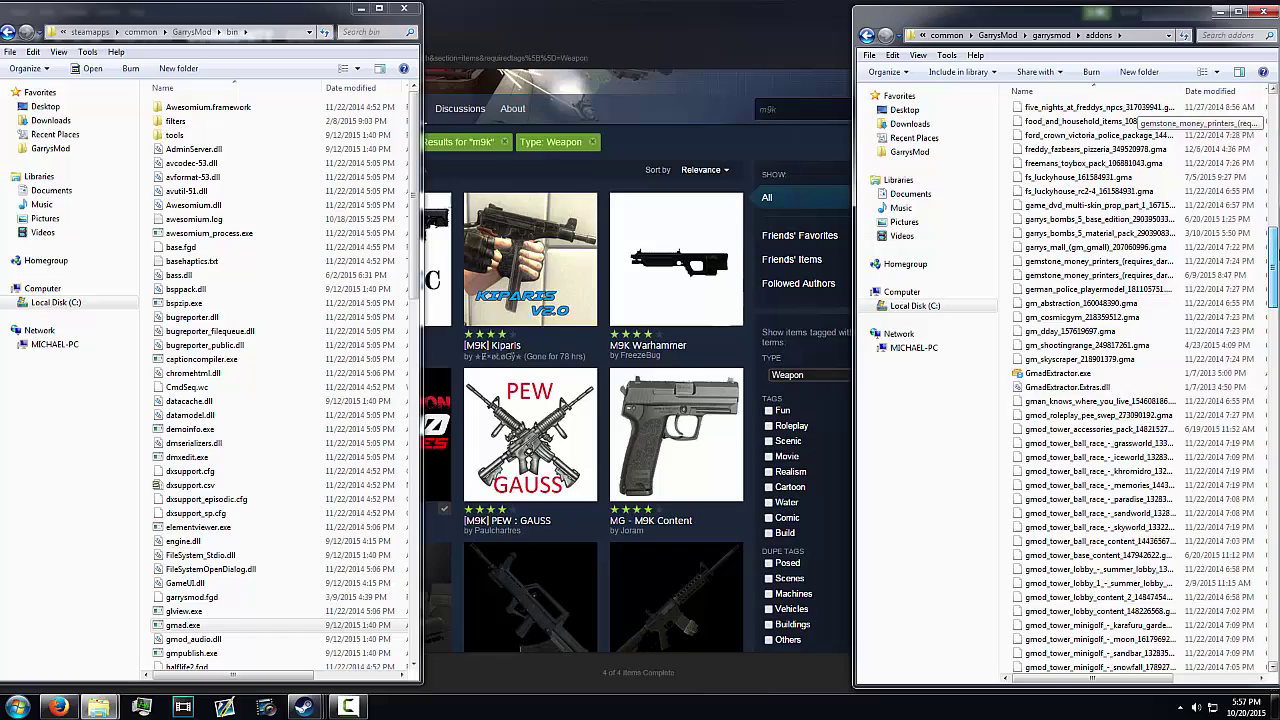
scroll(1135, 108, "down", 15)
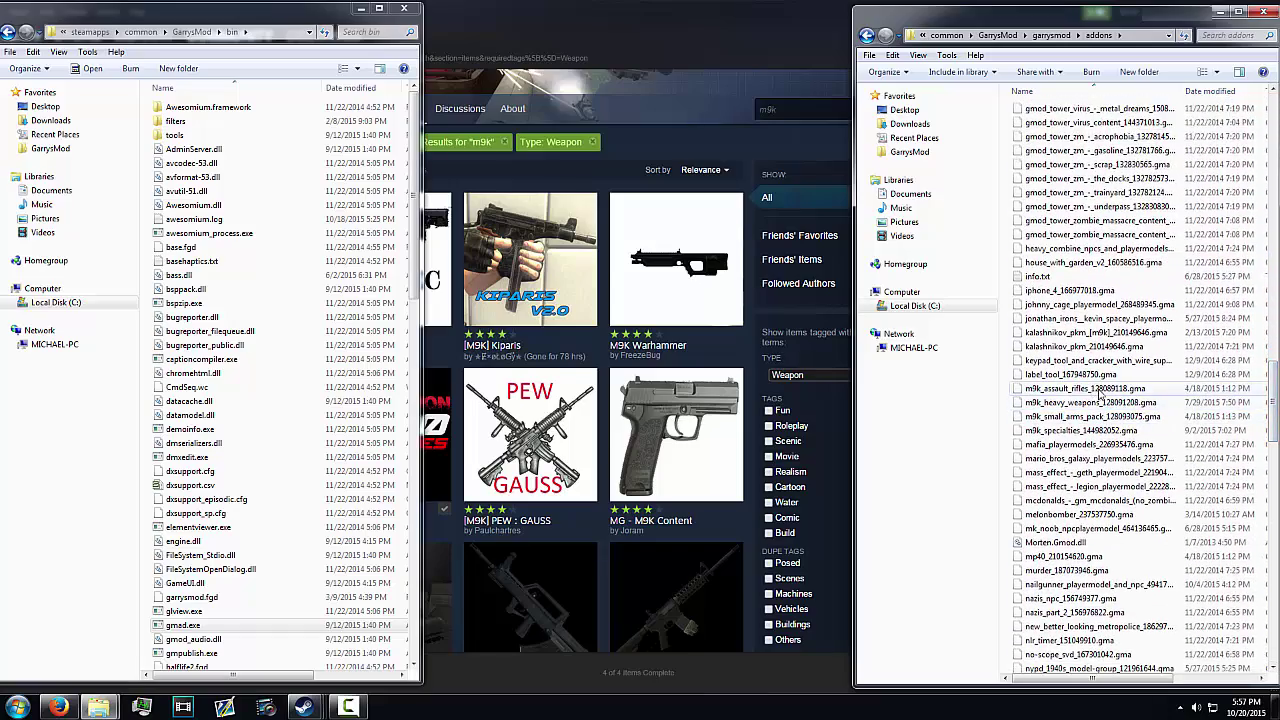
mouse_move(1012, 385)
left_mouse_down()
mouse_move(1032, 436)
mouse_move(1010, 380)
mouse_move(581, 423)
mouse_move(340, 508)
mouse_move(272, 518)
mouse_move(190, 592)
mouse_move(198, 626)
left_mouse_up()
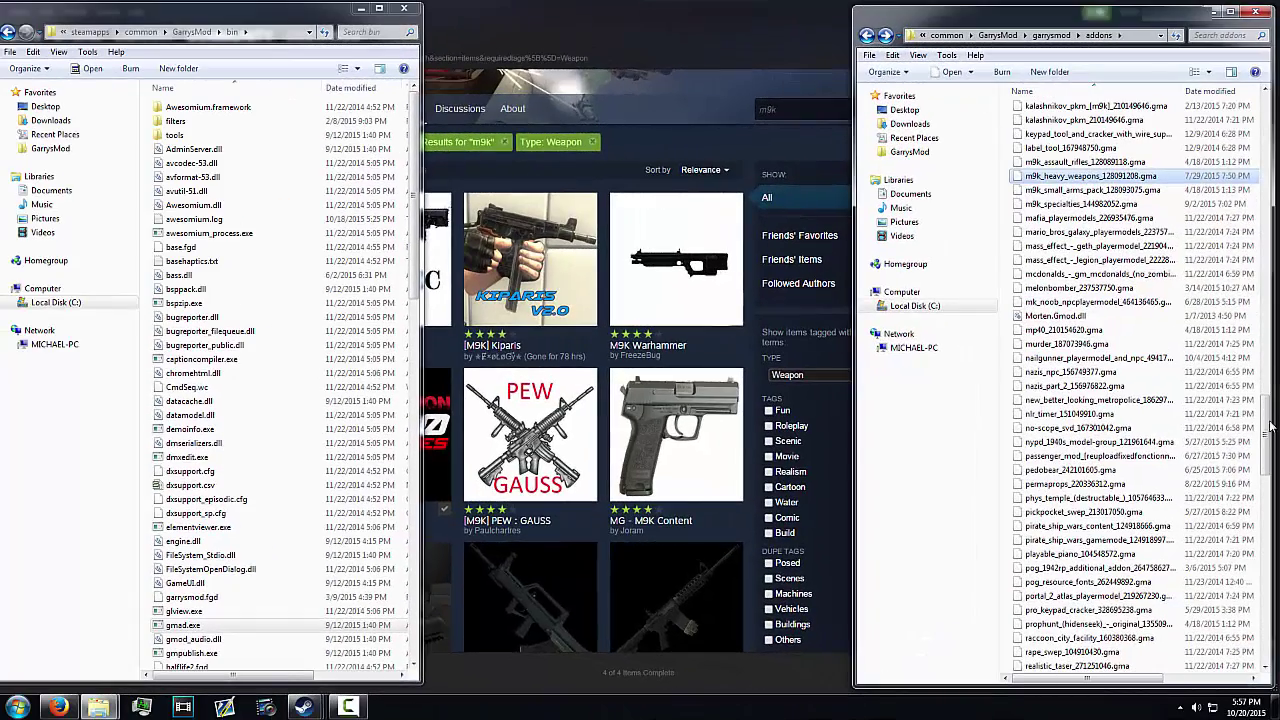
Step: Inspect the contents of the extracted m9k_assault_rifles_128089118 folder and return to the addons folder
scroll(1253, 245, "up", 20)
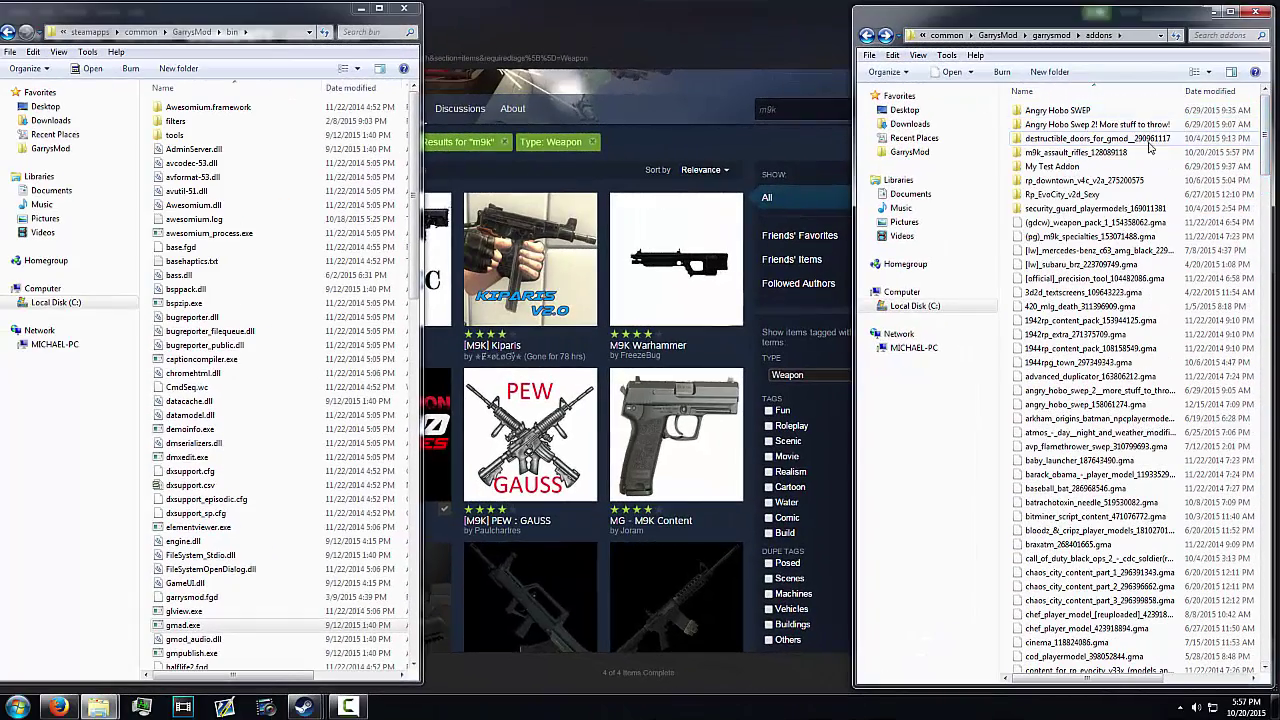
double_click(1056, 152)
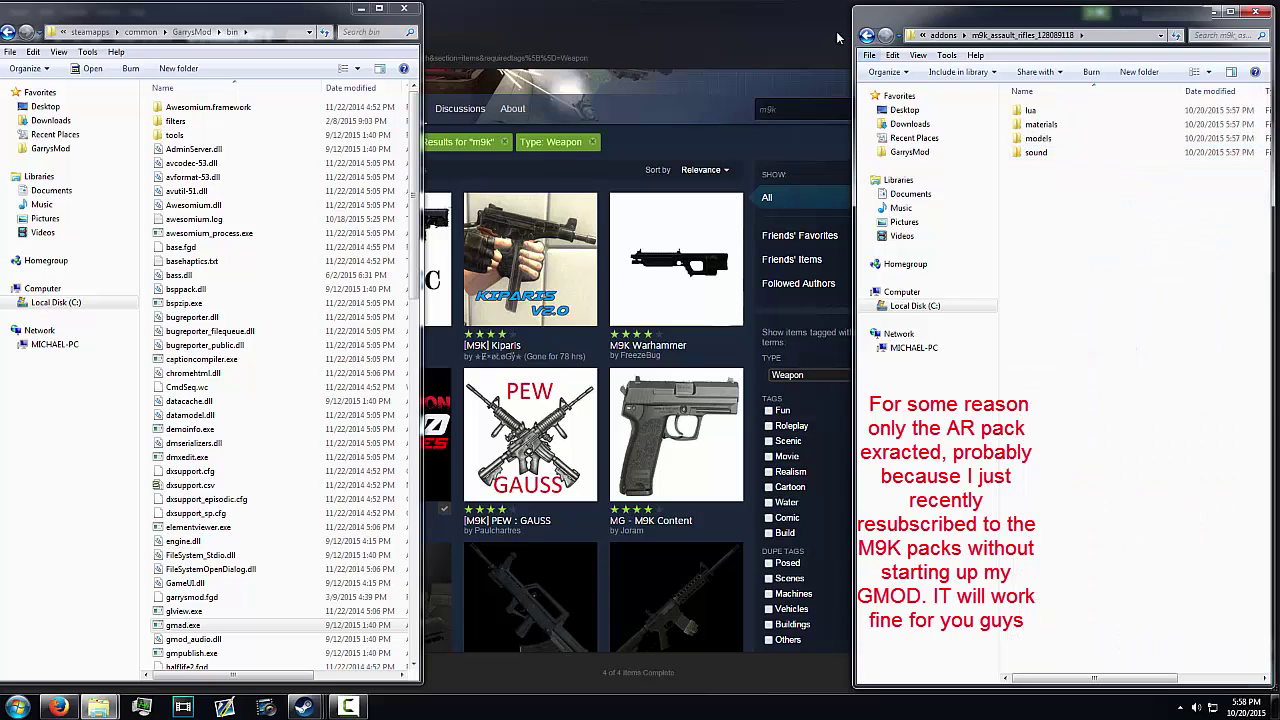
key("BackSpace")
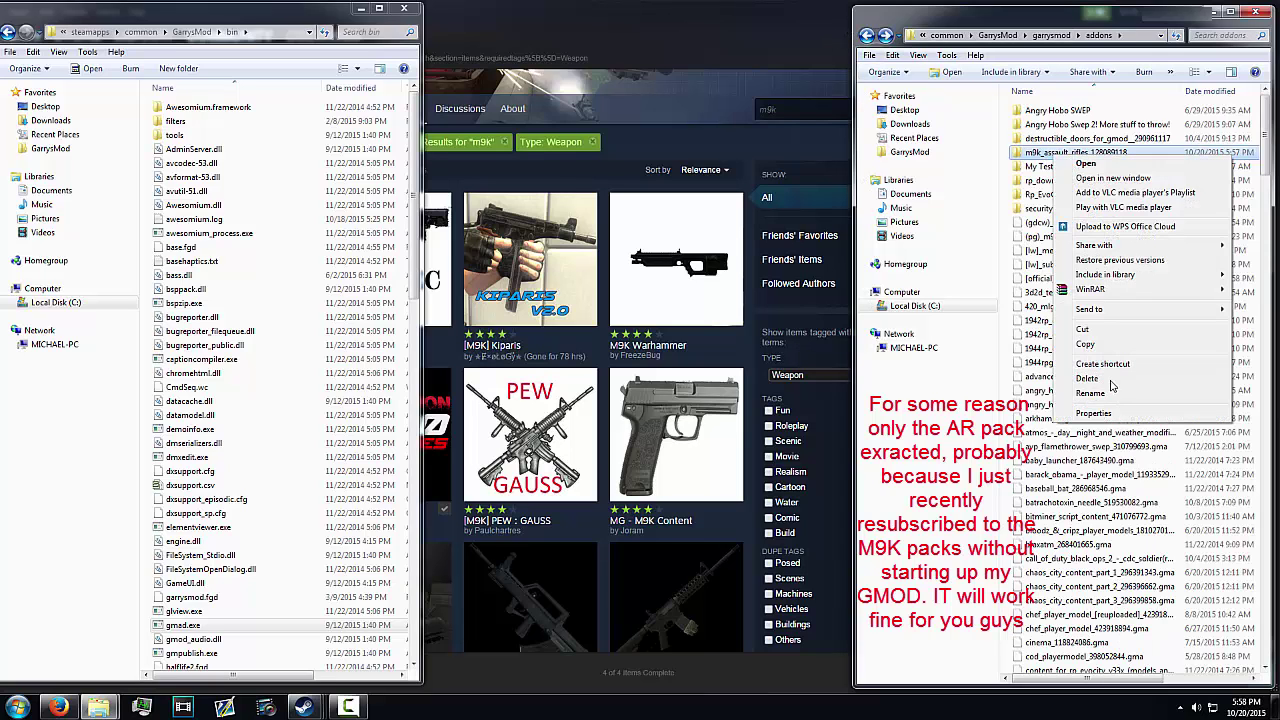
Step: Delete the extracted m9k_assault_rifles_128089118 folder from addons by moving it to the Recycle Bin
key("Escape")
key("Delete")
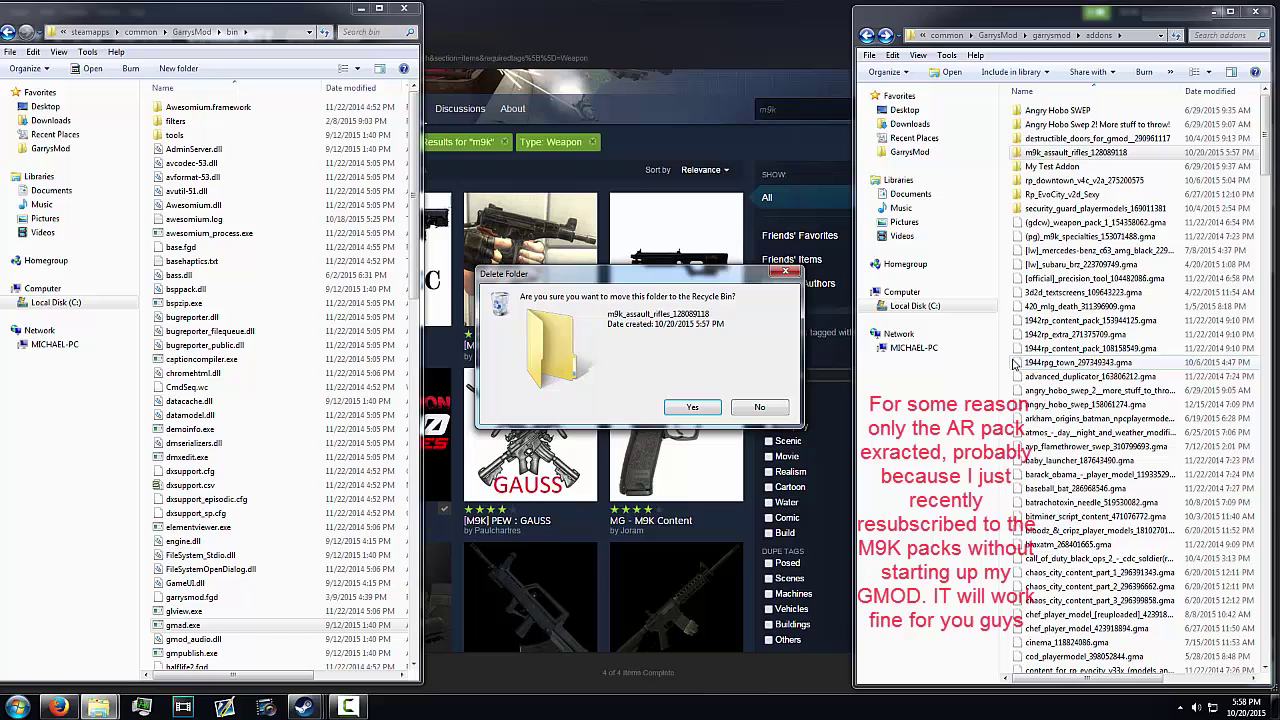
key("Return")
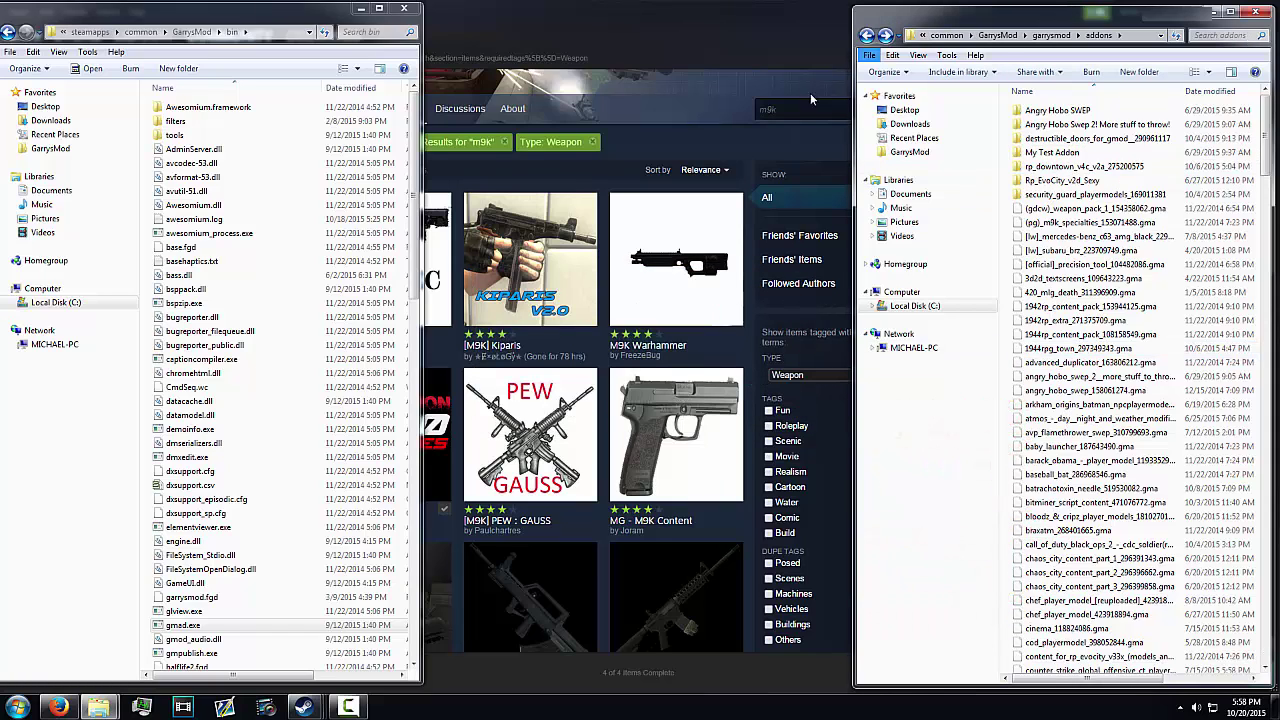
Step: Open the DarkRP server's addons folder at C:\darkrp2\garrysmod\addons in a separate Explorer window
left_click(17, 707)
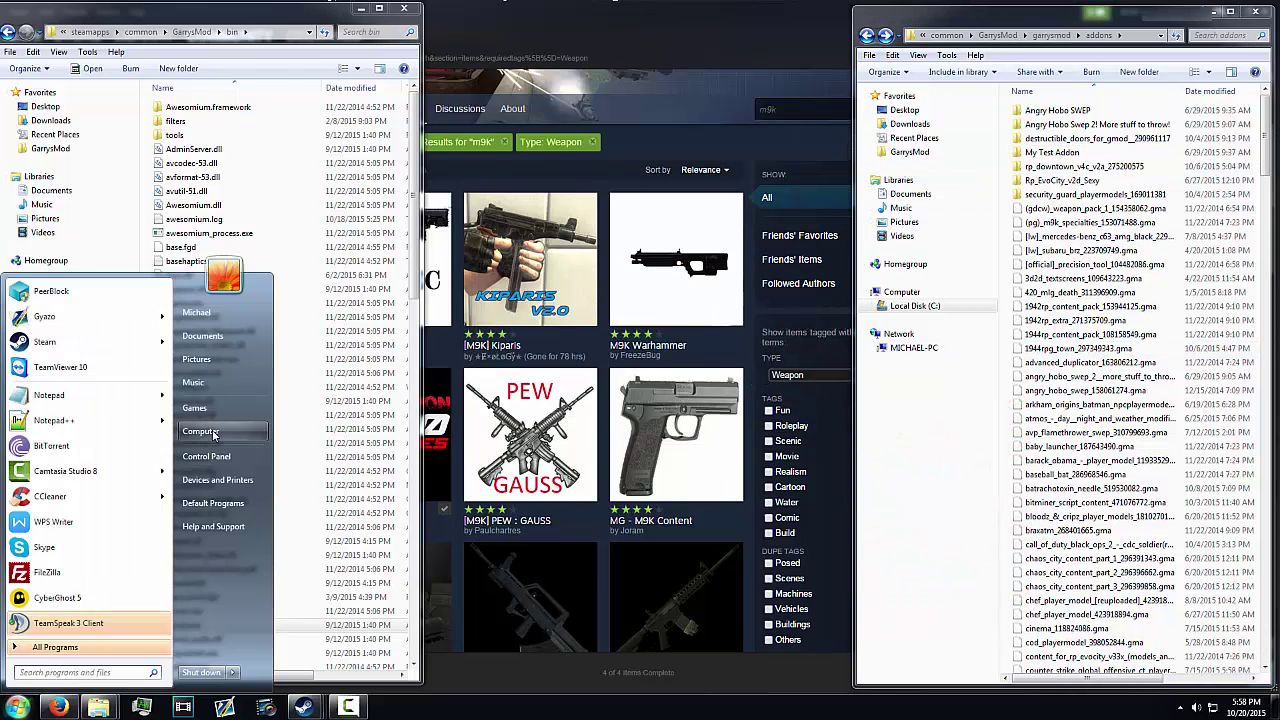
left_click(200, 431)
double_click(222, 115)
double_click(229, 149)
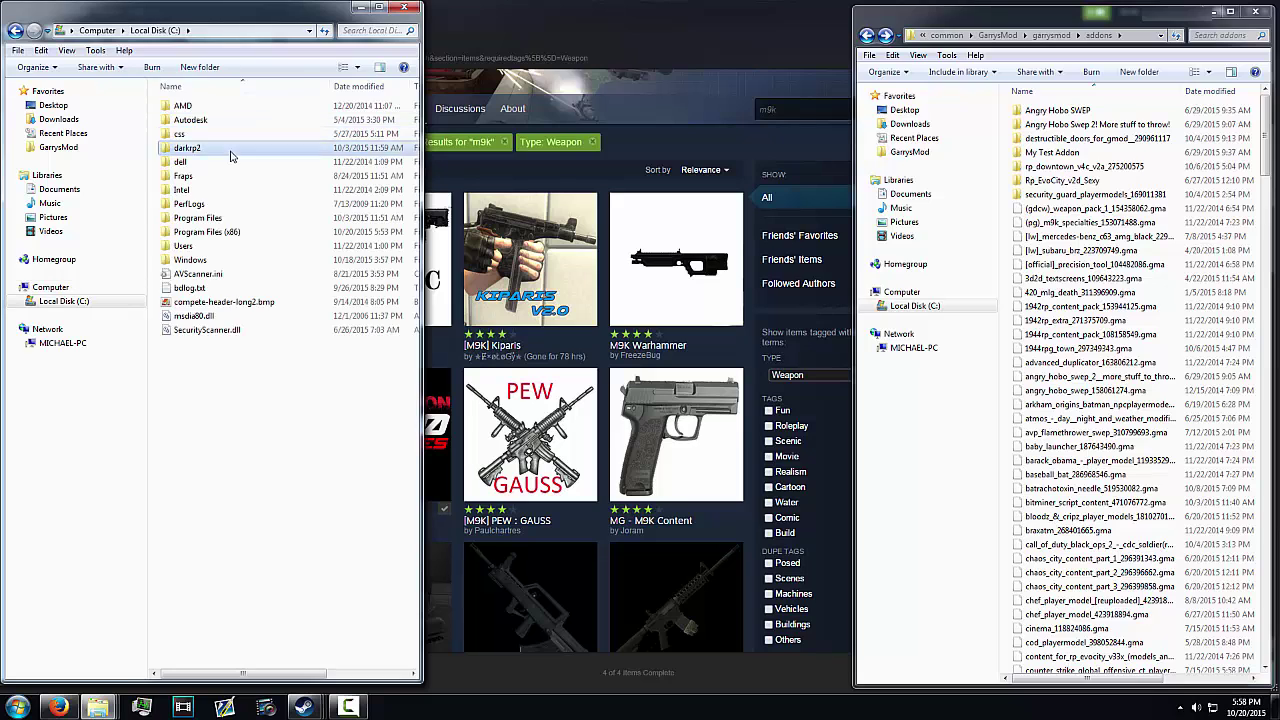
double_click(214, 121)
double_click(198, 106)
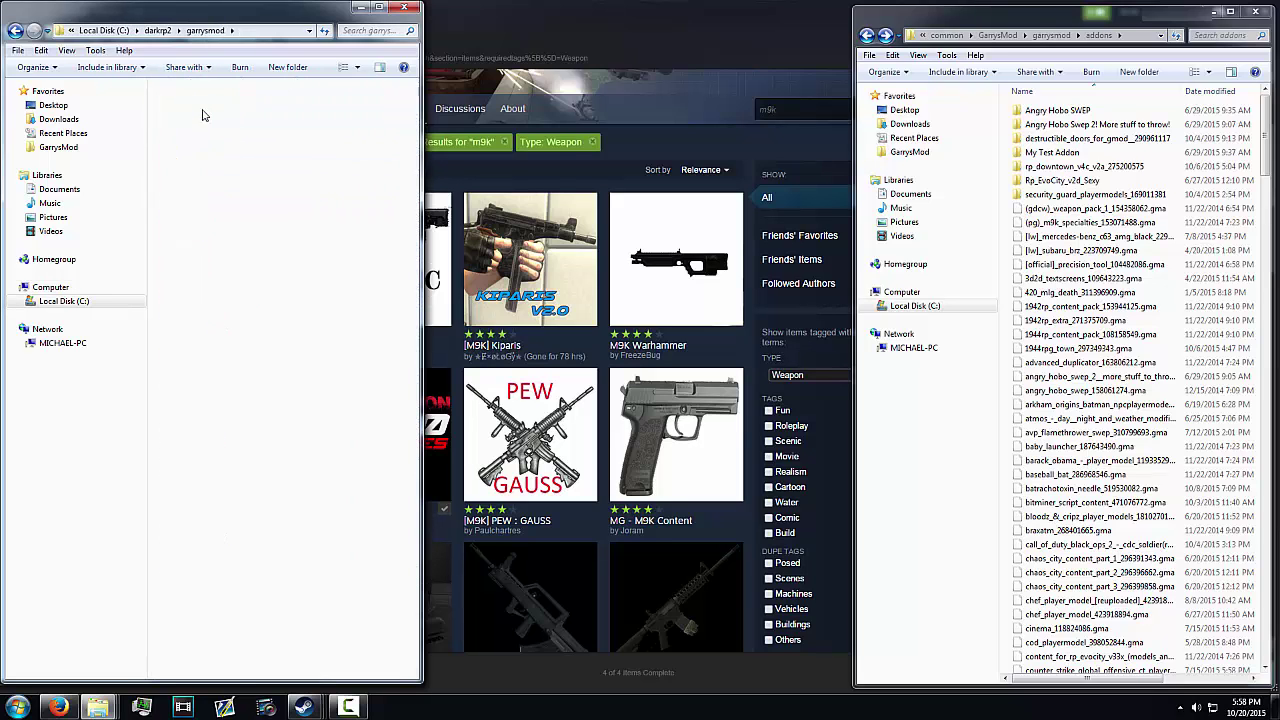
Step: Check the paste option in the server's addons folder and locate the M9K weapon pack folders there
right_click(158, 154)
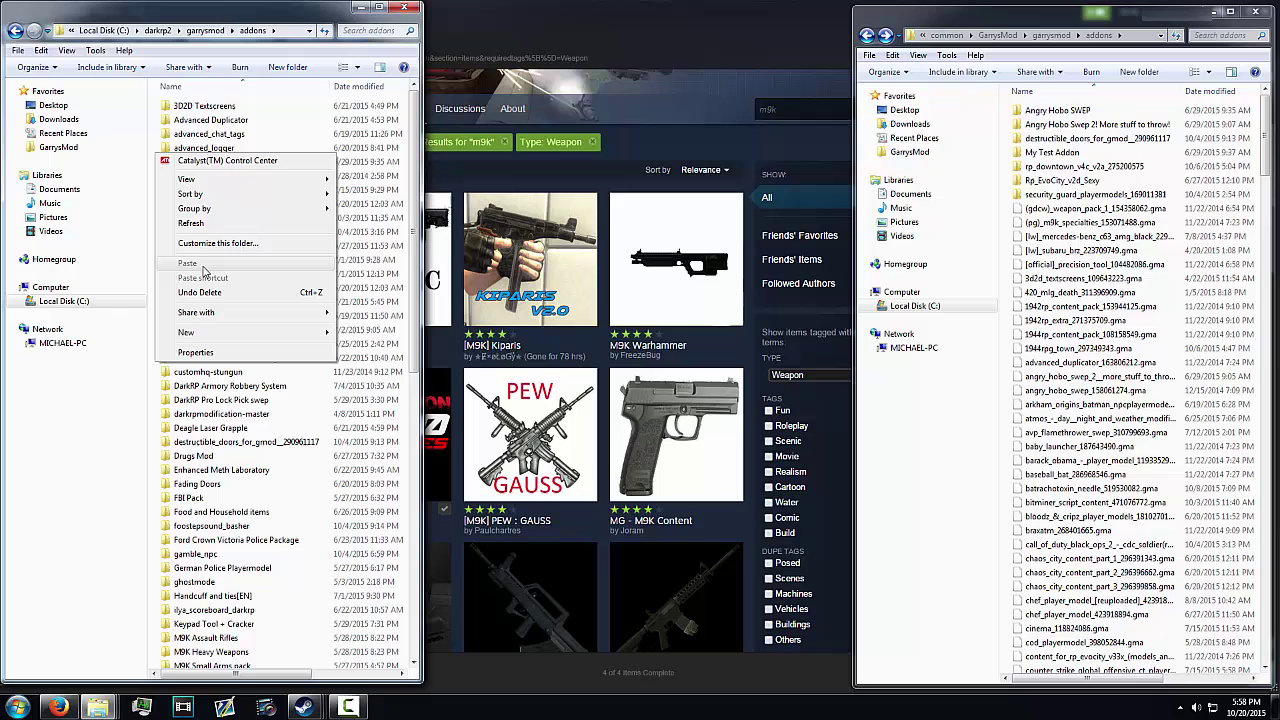
left_click(158, 457)
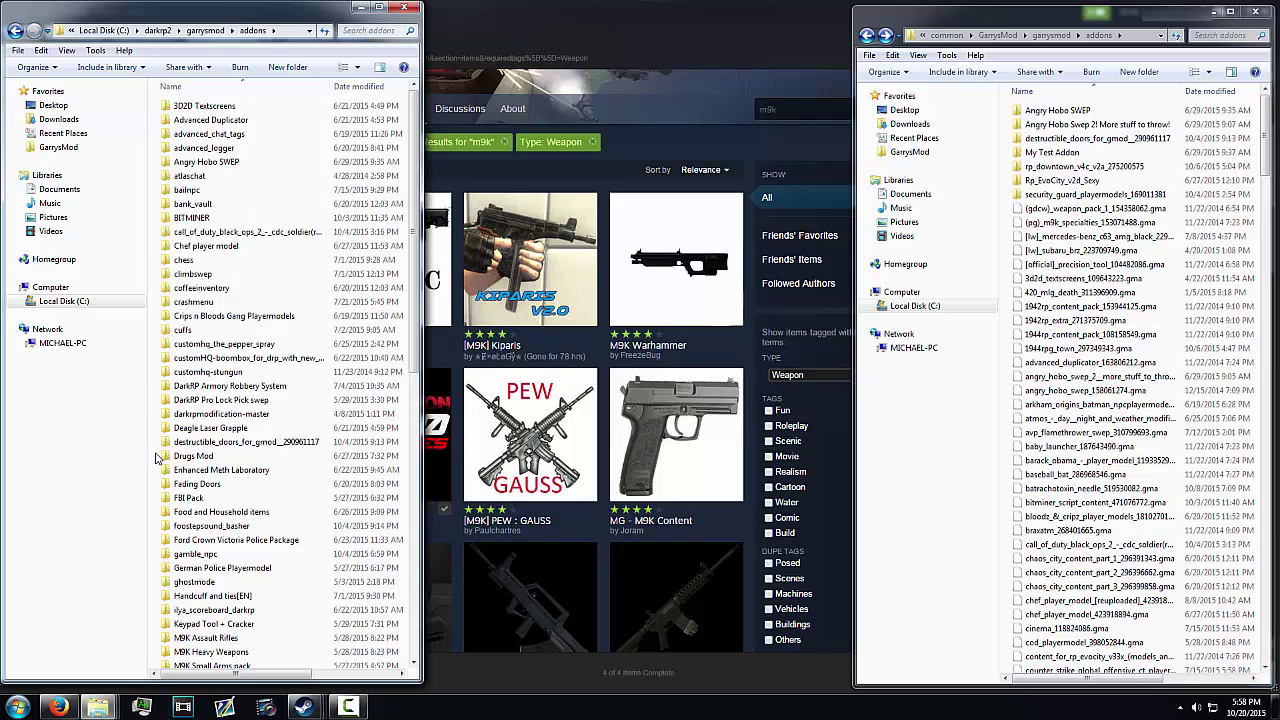
left_click_drag(415, 237, 415, 320)
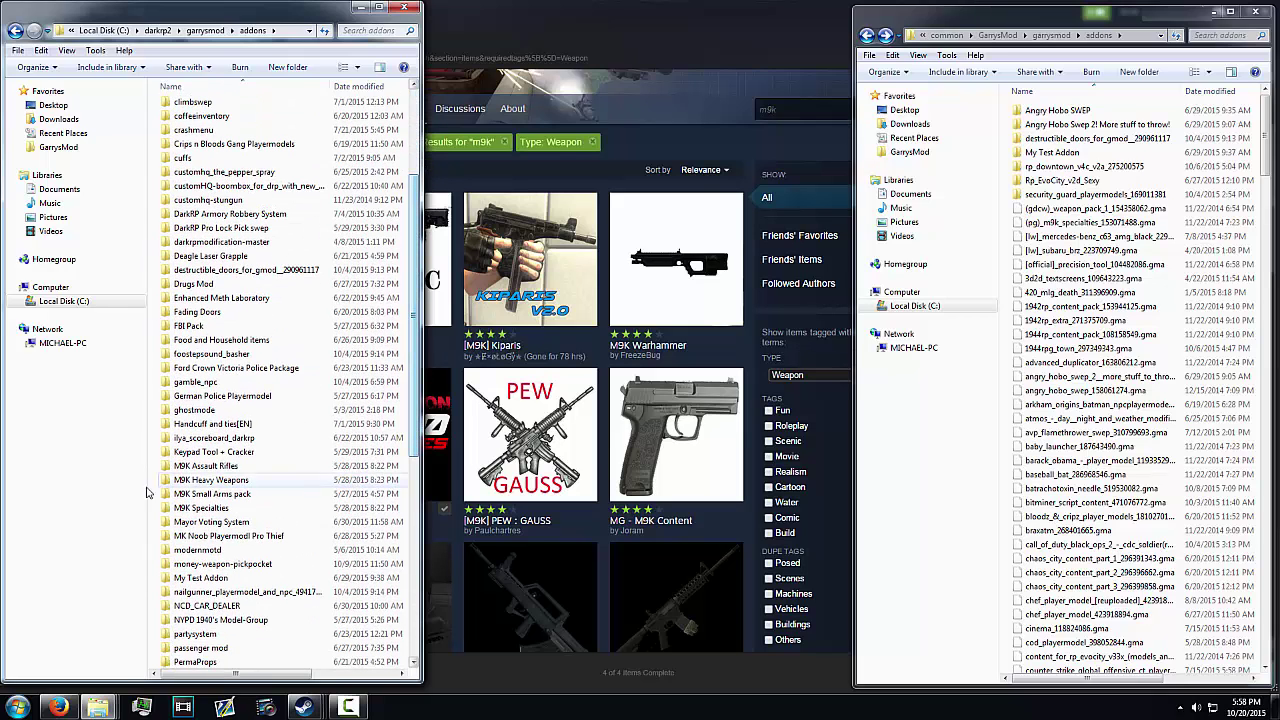
Step: Inspect the contents of the server's M9K Assault Rifles folder and return to the addons folder
left_click_drag(157, 462, 213, 520)
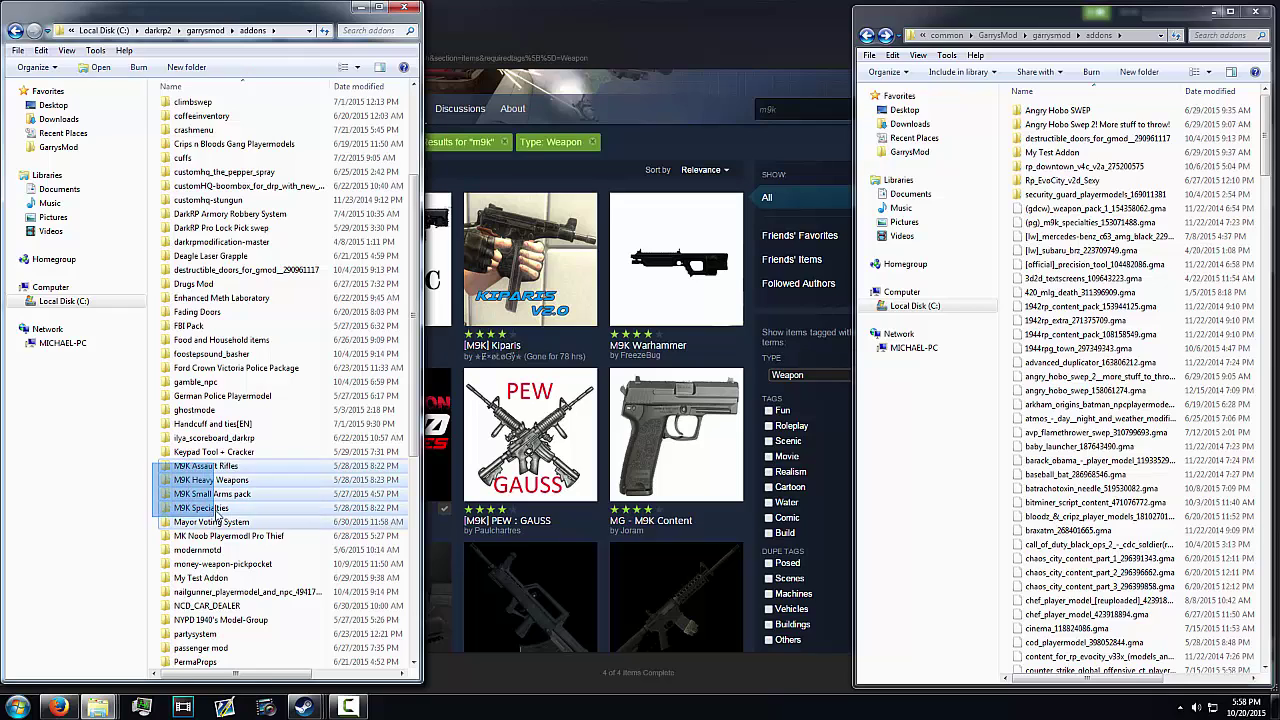
left_click(215, 466)
double_click(227, 467)
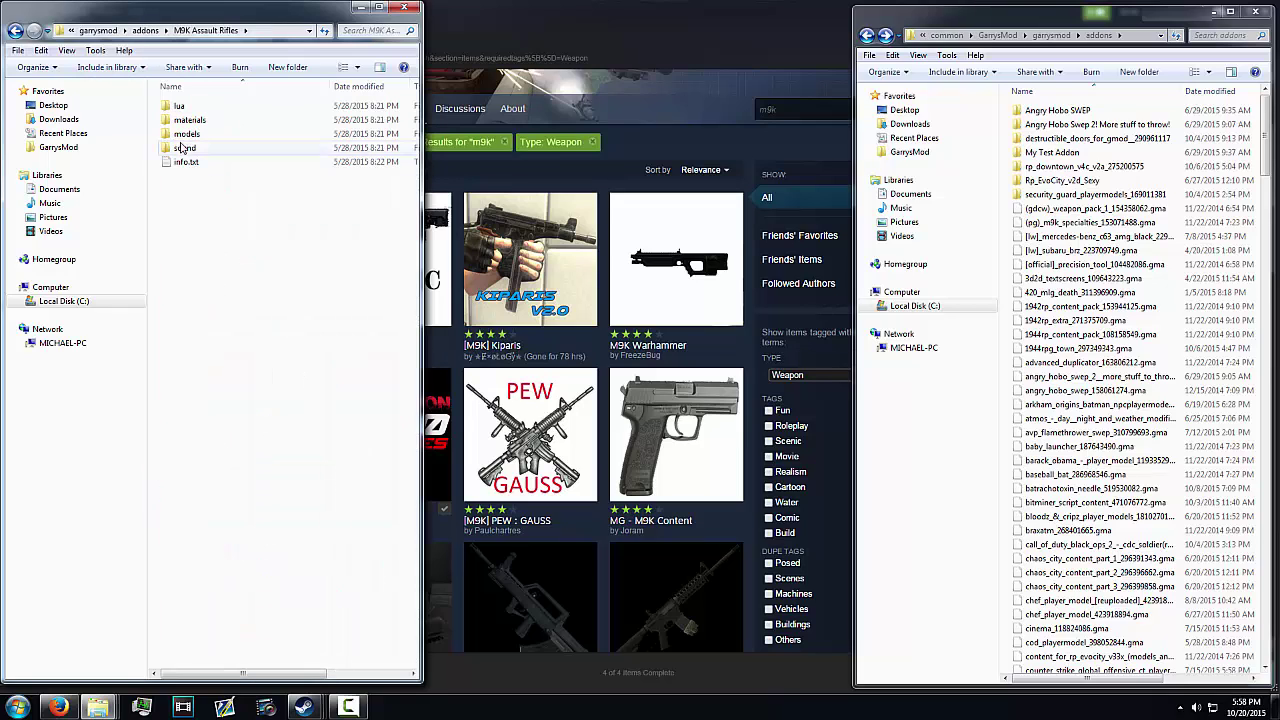
left_click(15, 31)
scroll(265, 577, "down", 2)
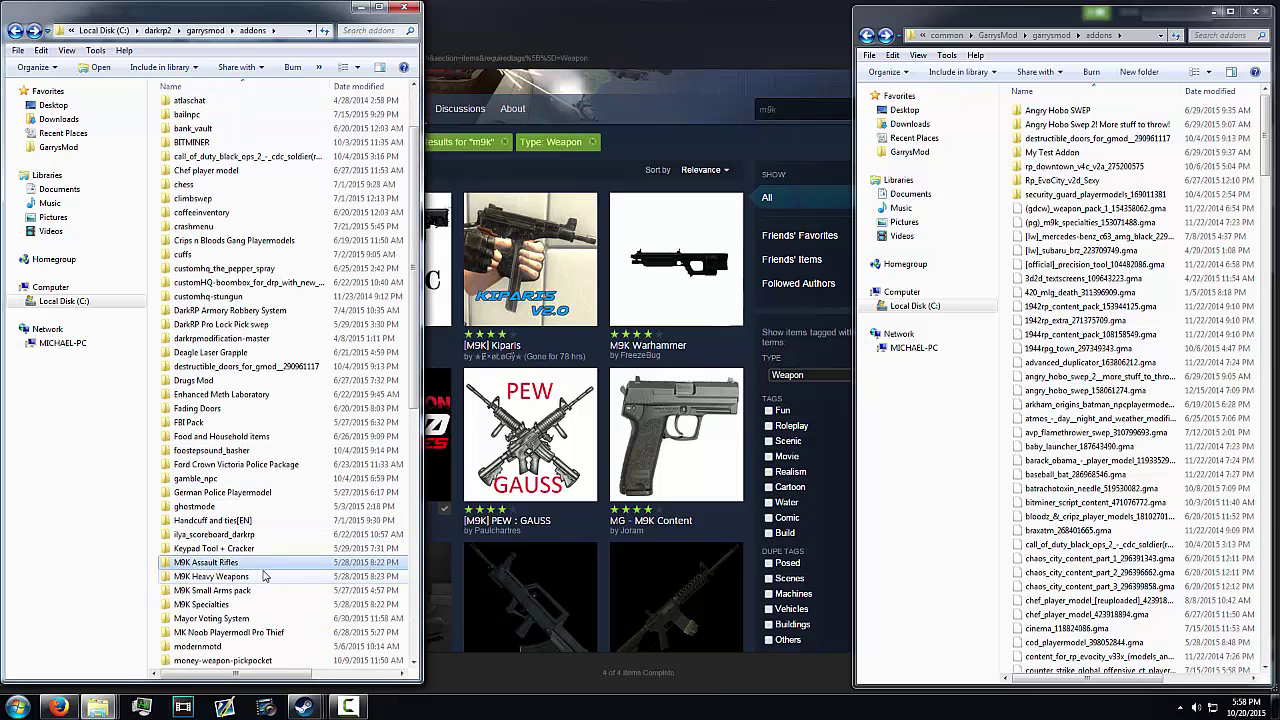
mouse_move(413, 265)
left_mouse_down()
mouse_move(412, 340)
mouse_move(412, 245)
left_mouse_up()
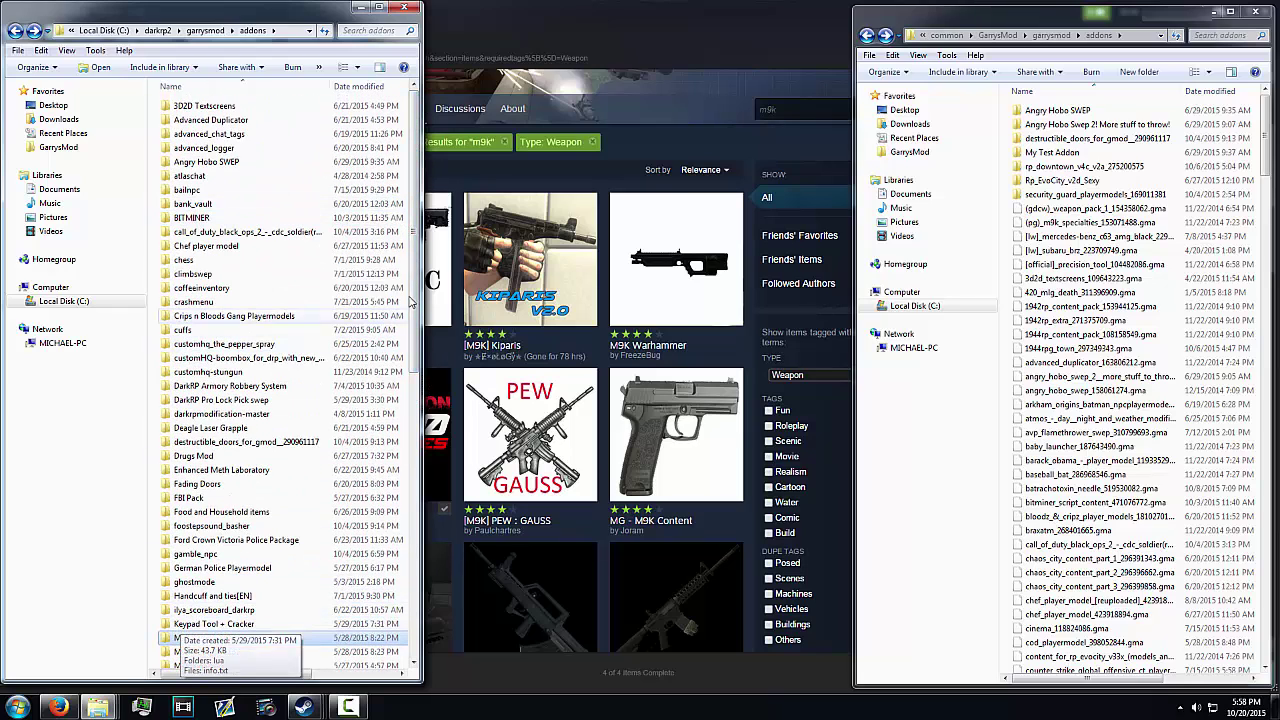
scroll(418, 265, "down", 2)
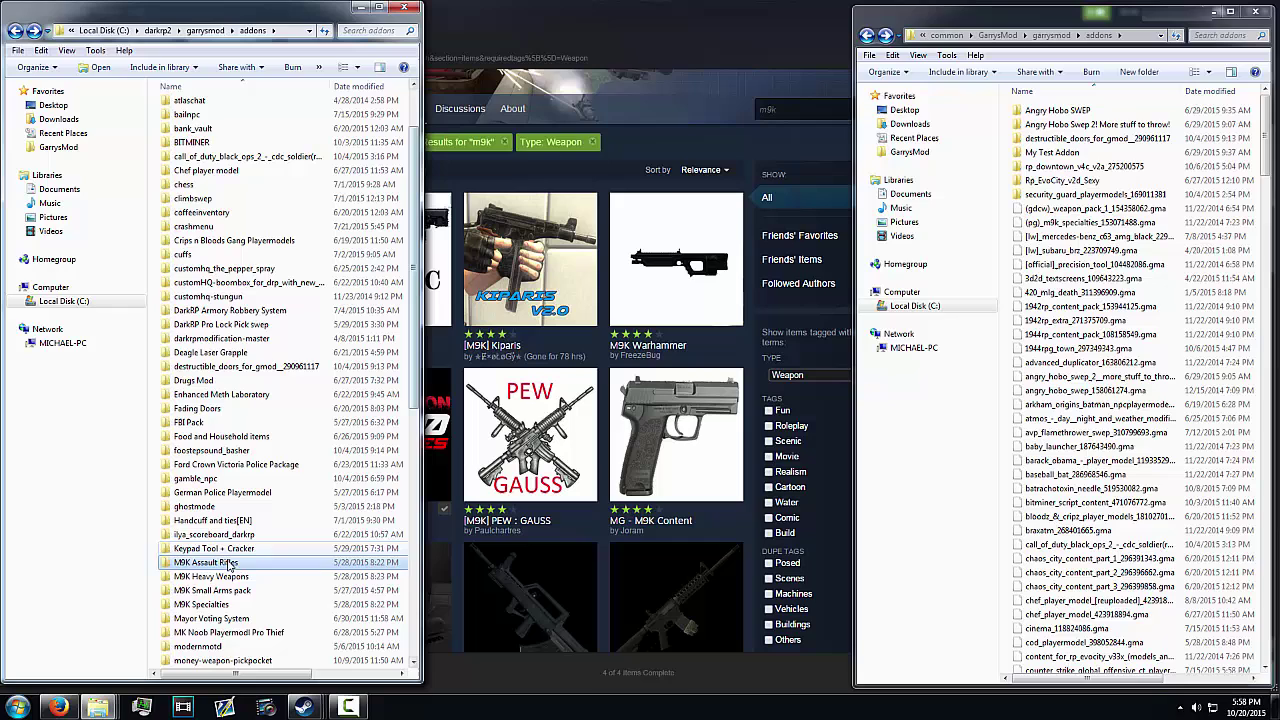
left_click(222, 604)
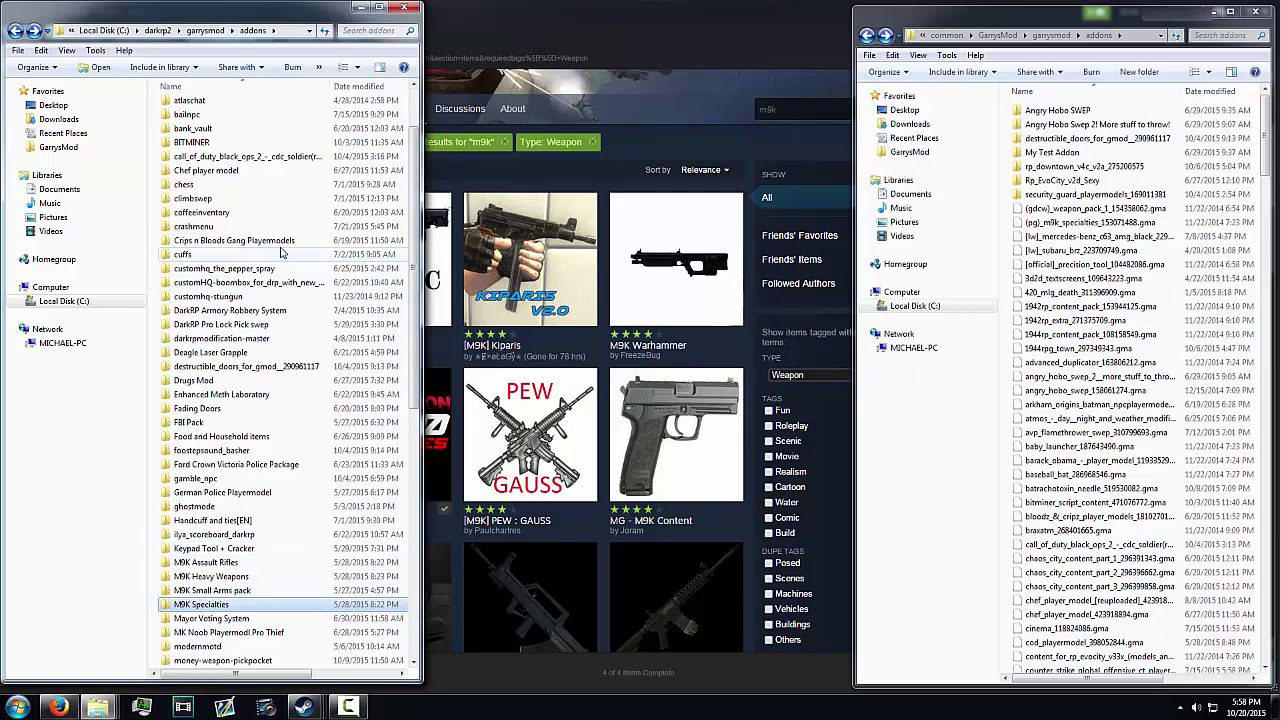
Step: Open jobs.lua from the server's darkrpmodification-master\lua\darkrp_customthings folder in Notepad++
scroll(284, 250, "up", 1)
scroll(284, 247, "up", 1)
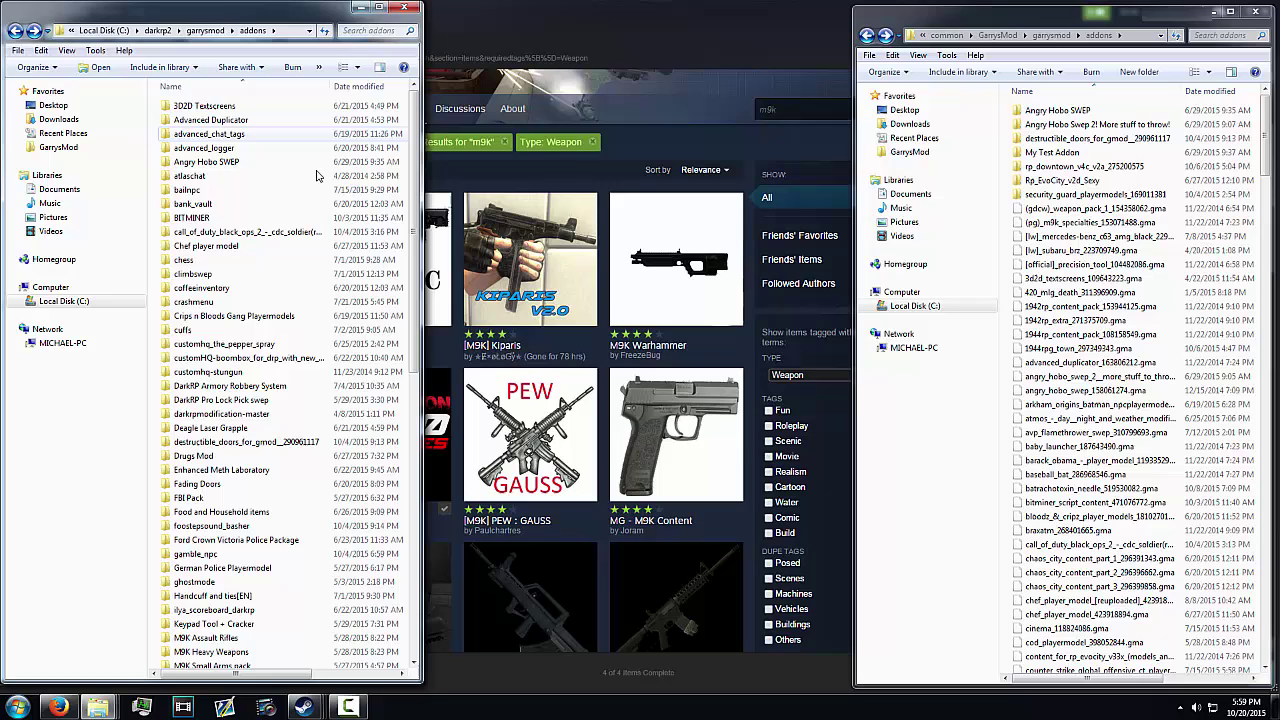
double_click(255, 413)
double_click(221, 106)
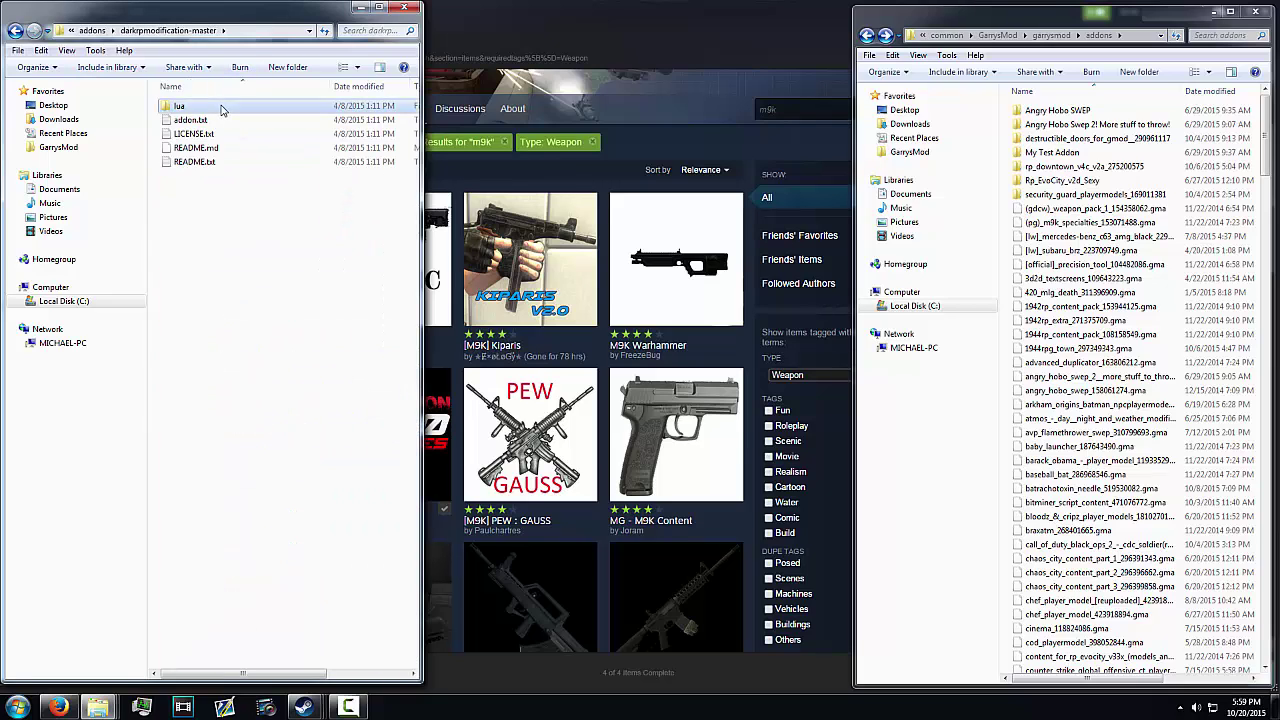
double_click(222, 120)
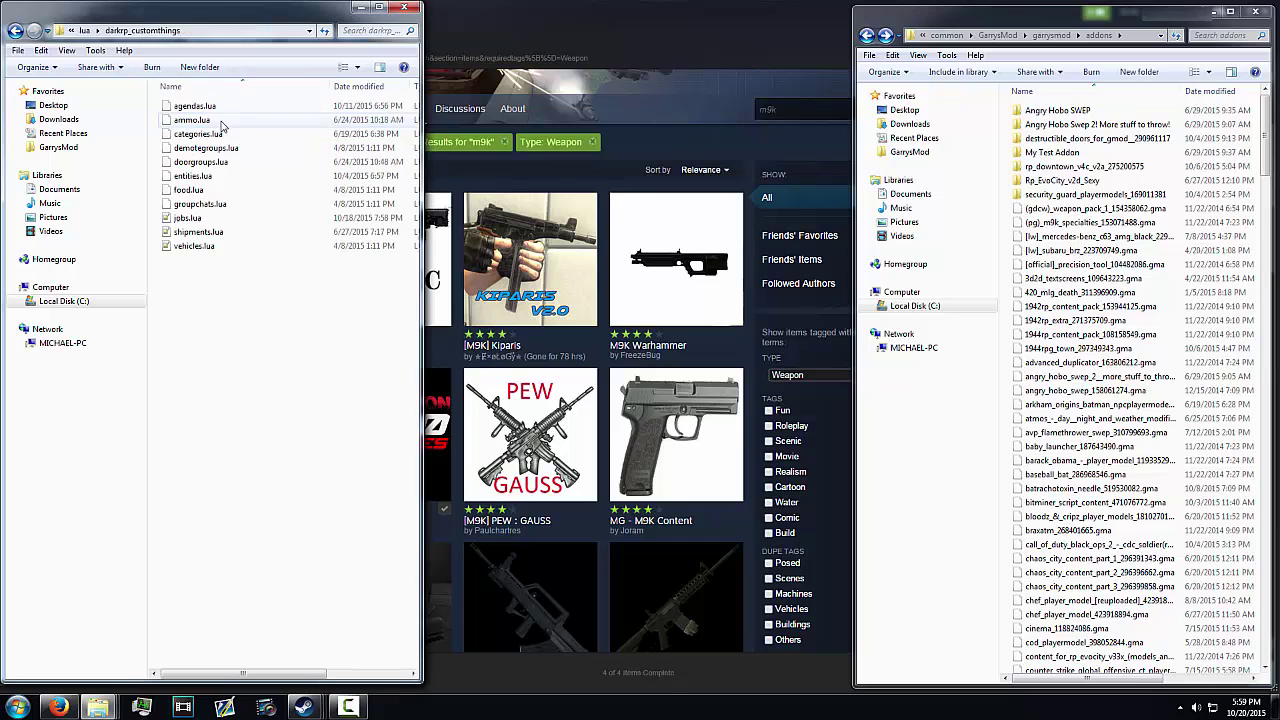
double_click(212, 217)
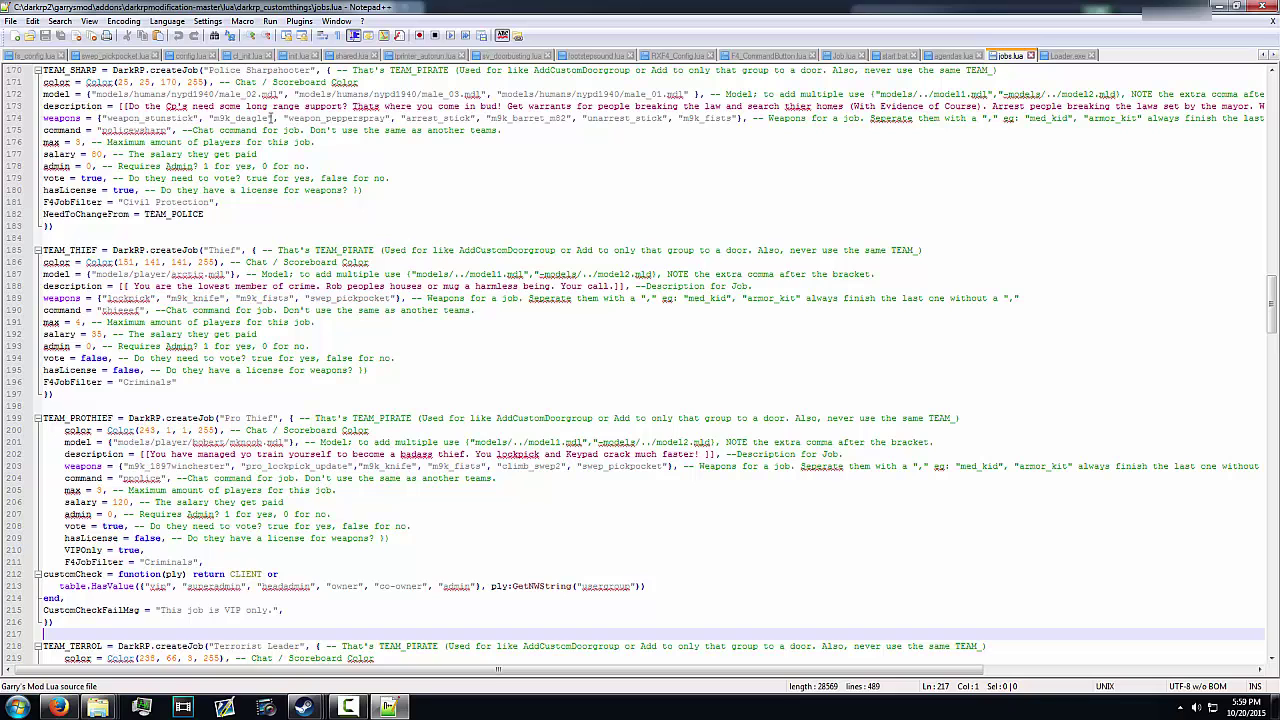
Step: Examine how M9K weapons are written in the weapons line of the Police Sharpshooter job and the jobs above it, and close Notepad++
left_click_drag(270, 117, 212, 118)
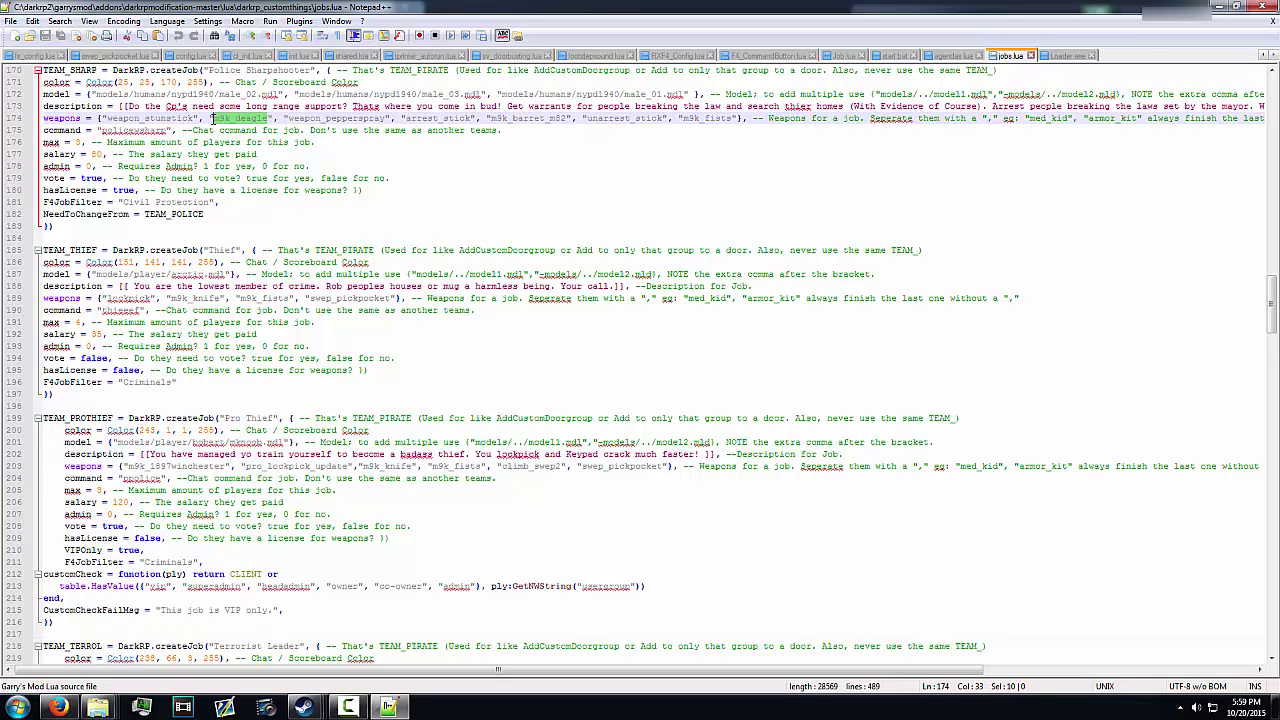
left_click(241, 119)
scroll(314, 158, "up", 2)
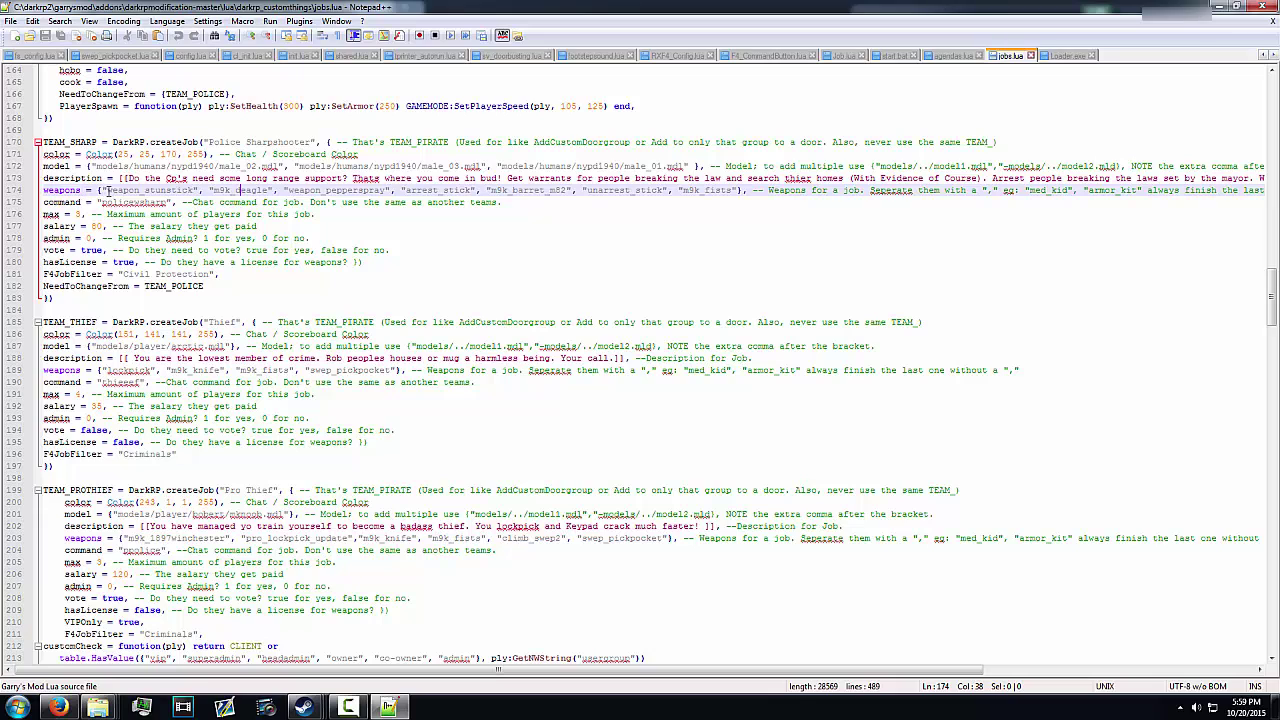
left_click(268, 190)
type("\",")
left_click(737, 190)
scroll(448, 228, "up", 12)
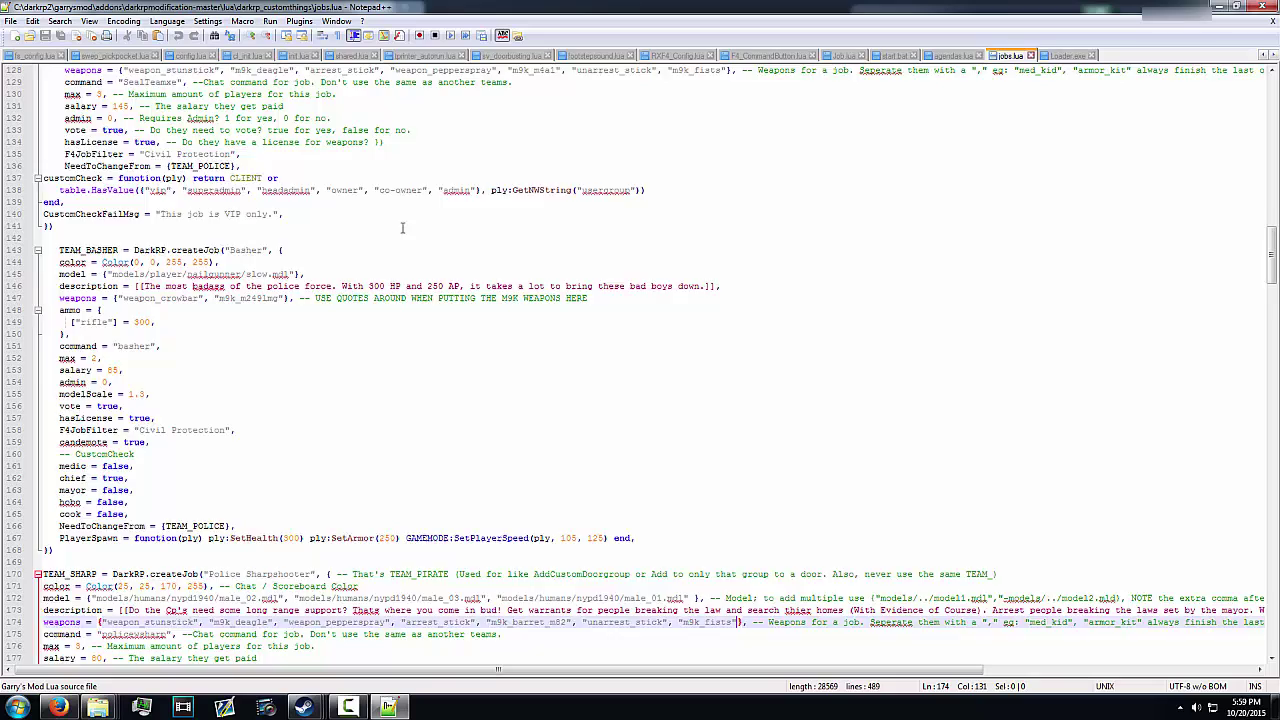
scroll(402, 228, "up", 5)
left_click(1264, 6)
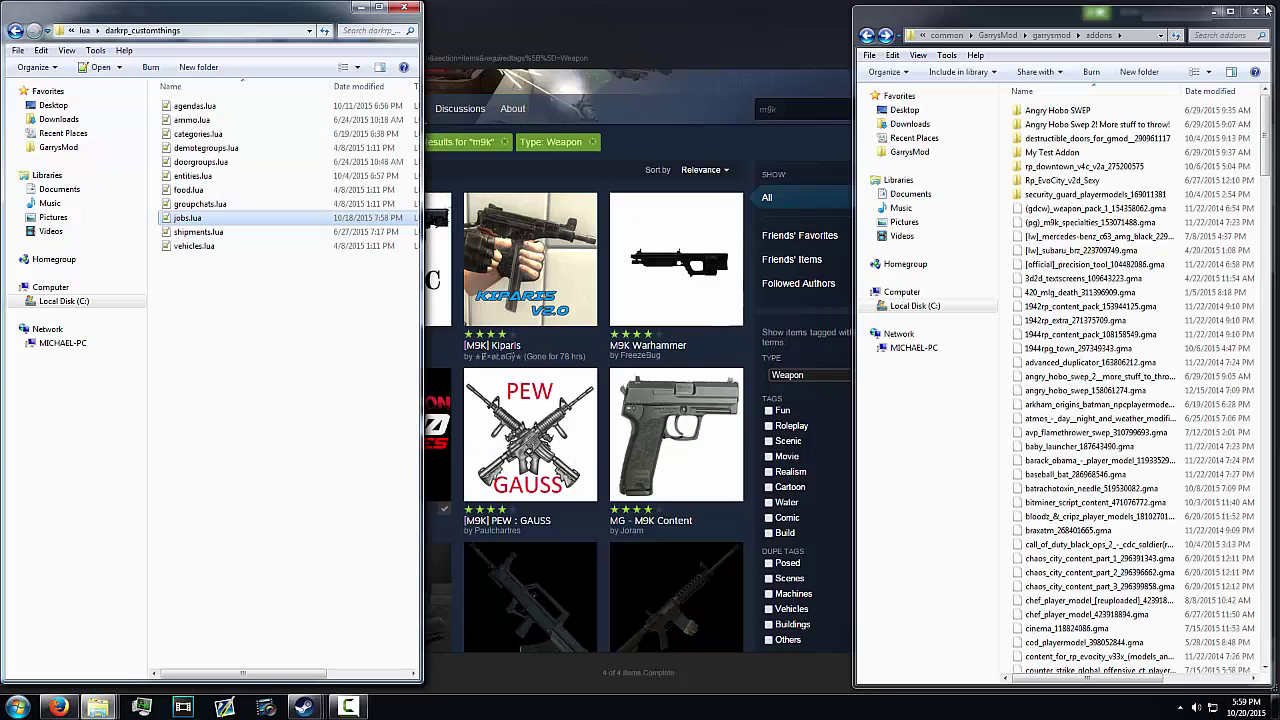